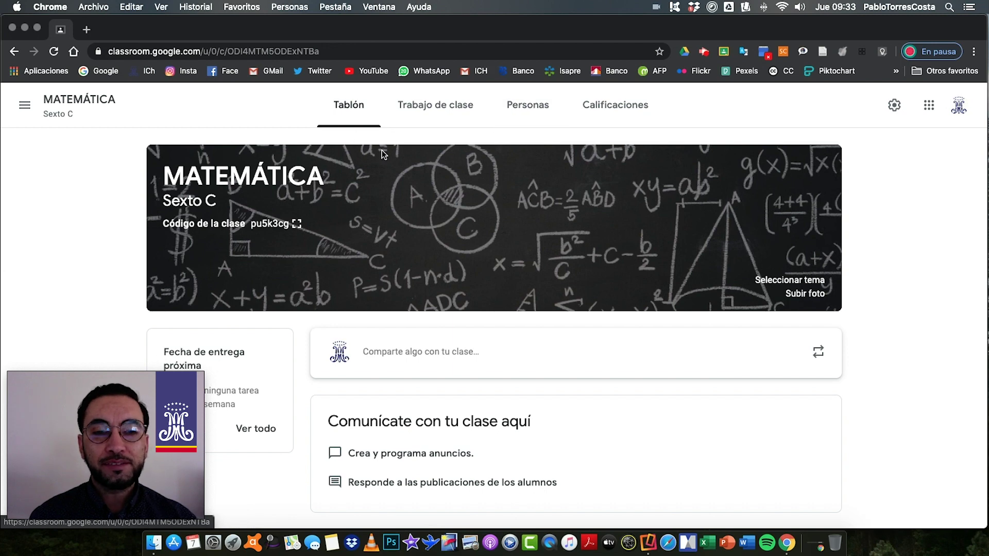
# Create a new assignment (Tarea) in the class's Trabajo de clase section and title it "wethth"
pyautogui.click(430, 114)
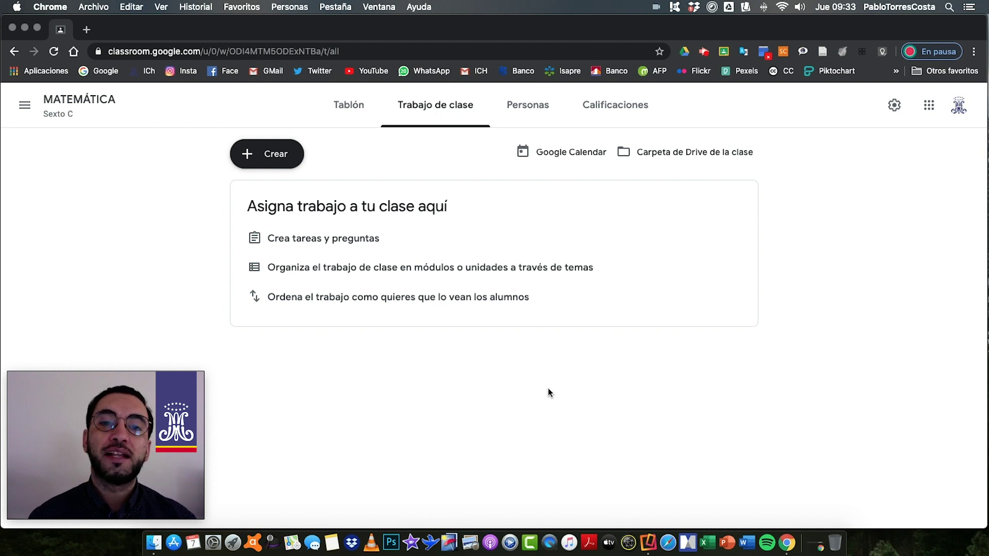
pyautogui.click(264, 154)
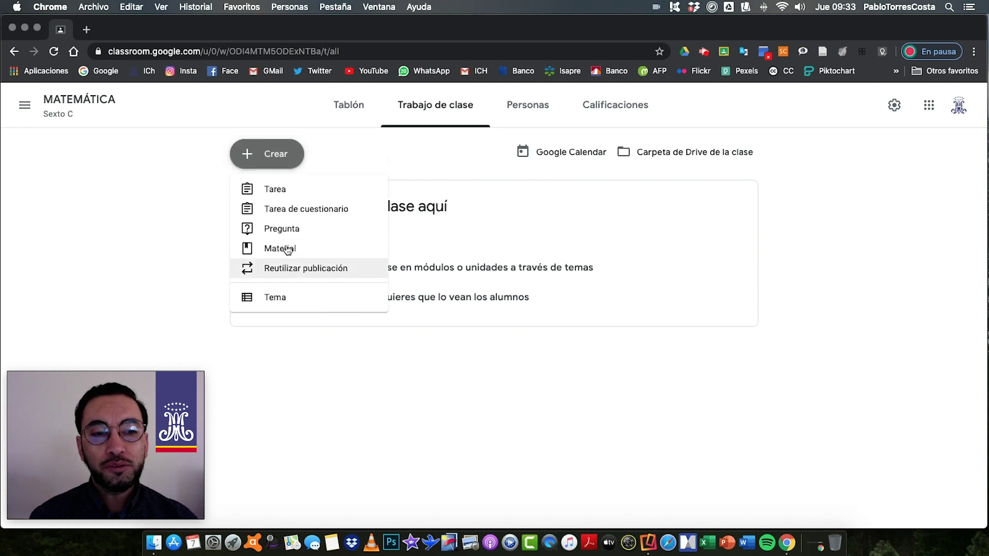
pyautogui.click(277, 188)
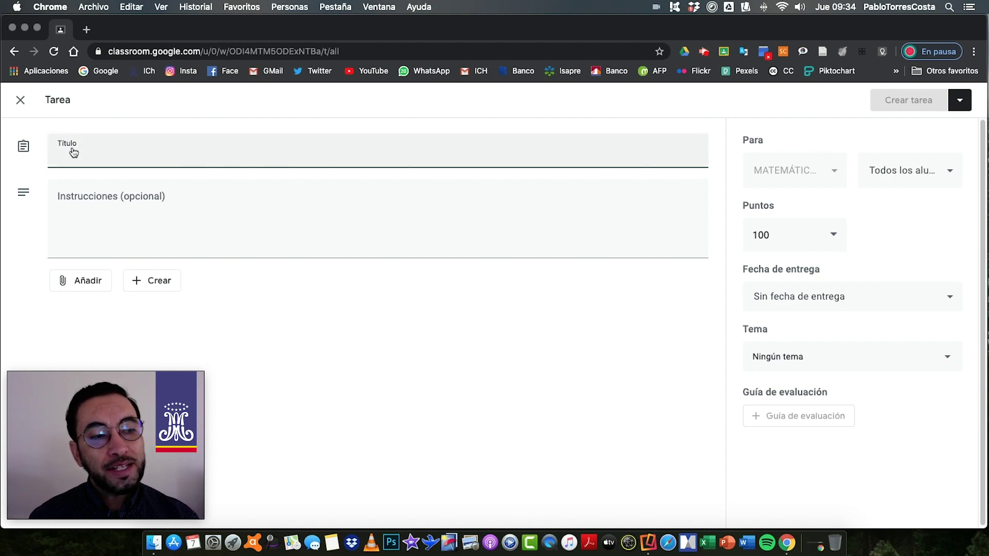
pyautogui.write('wethth')
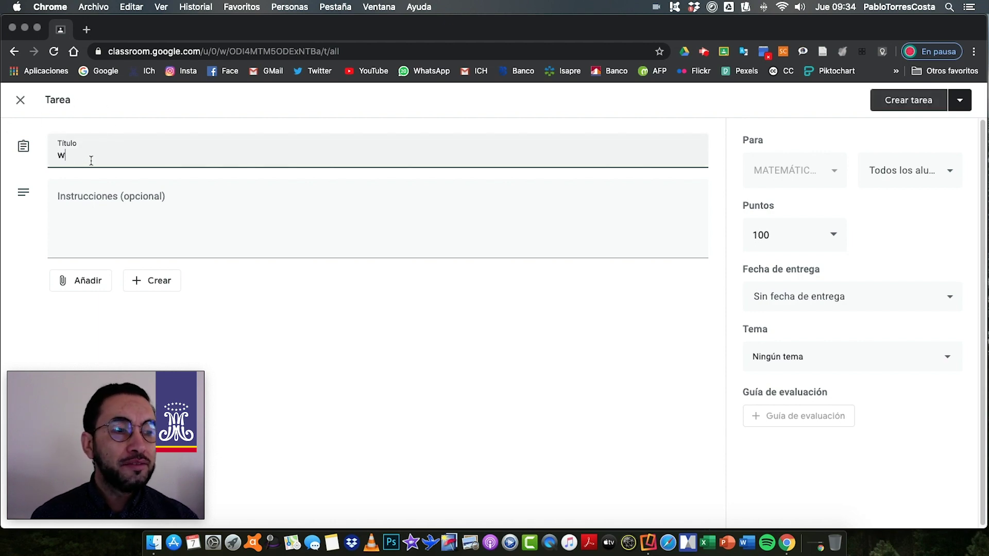
# Enter the assignment instructions as three separate lines: "aghae", "aergaef" and "sdfgdfsg"
pyautogui.click(83, 208)
pyautogui.write('aghae')
pyautogui.press('Return')
pyautogui.write('aergaef')
pyautogui.press('Return')
pyautogui.write('sdfgdfsg')
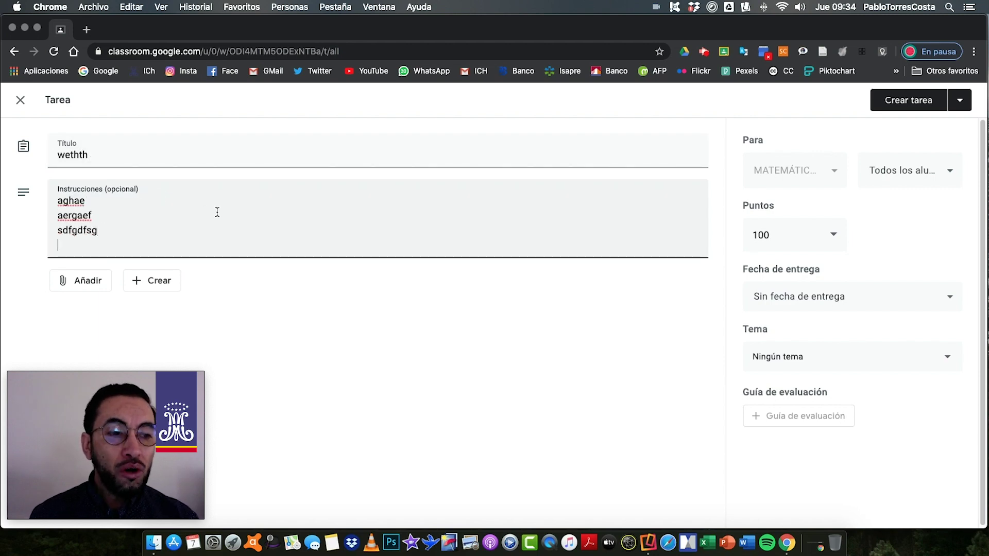
pyautogui.press('Return')
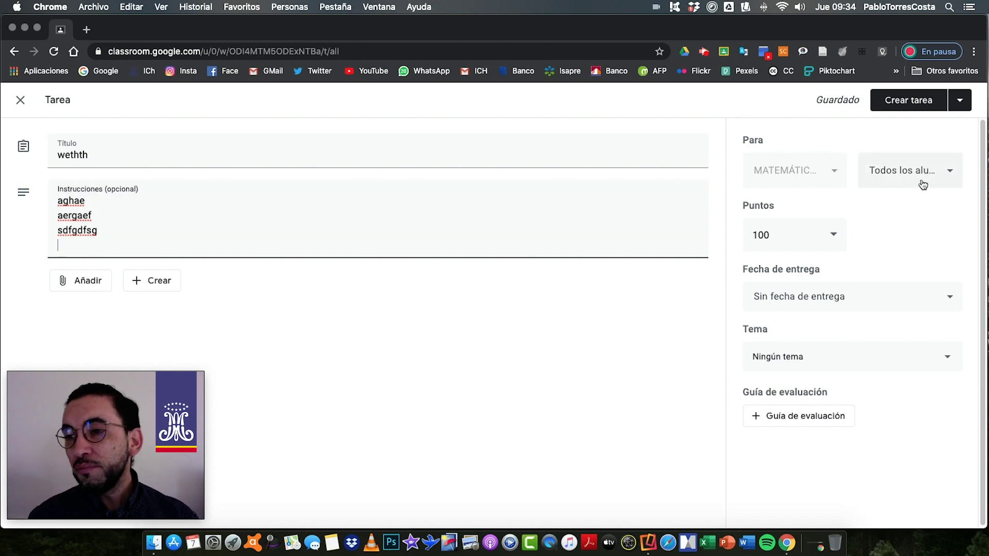
# Check the student recipient options, keeping Todos los alumnos, and set the assignment's points to Sin calificar
pyautogui.click(949, 171)
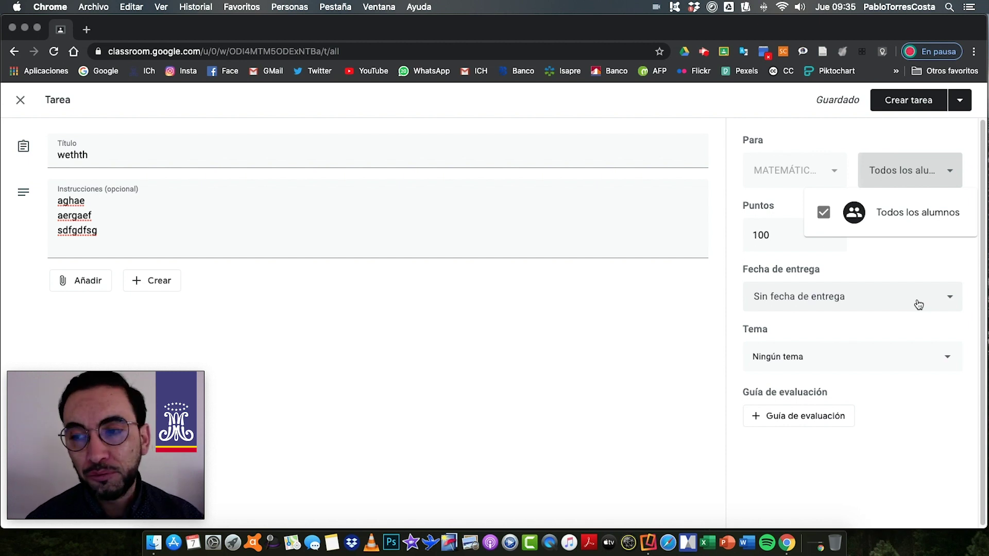
pyautogui.click(660, 397)
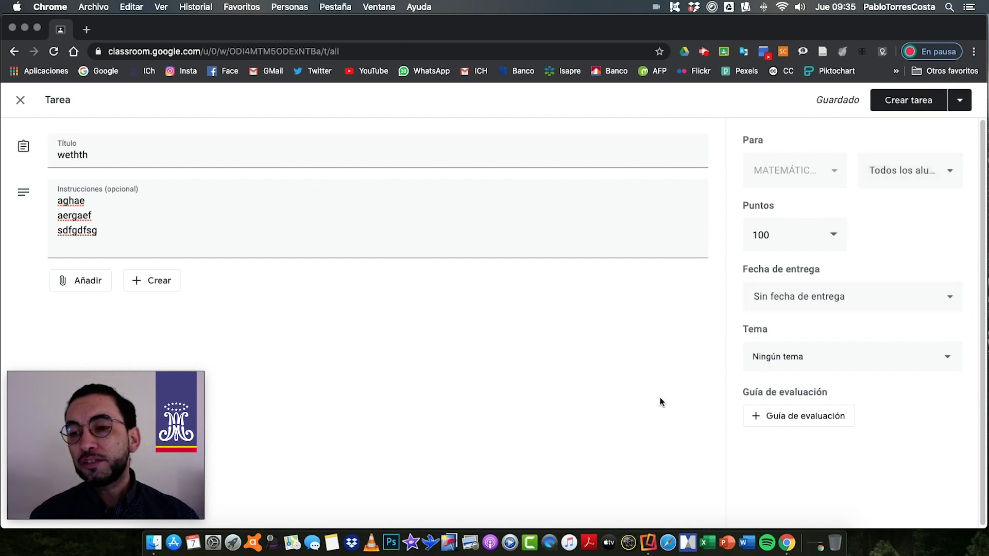
pyautogui.click(823, 236)
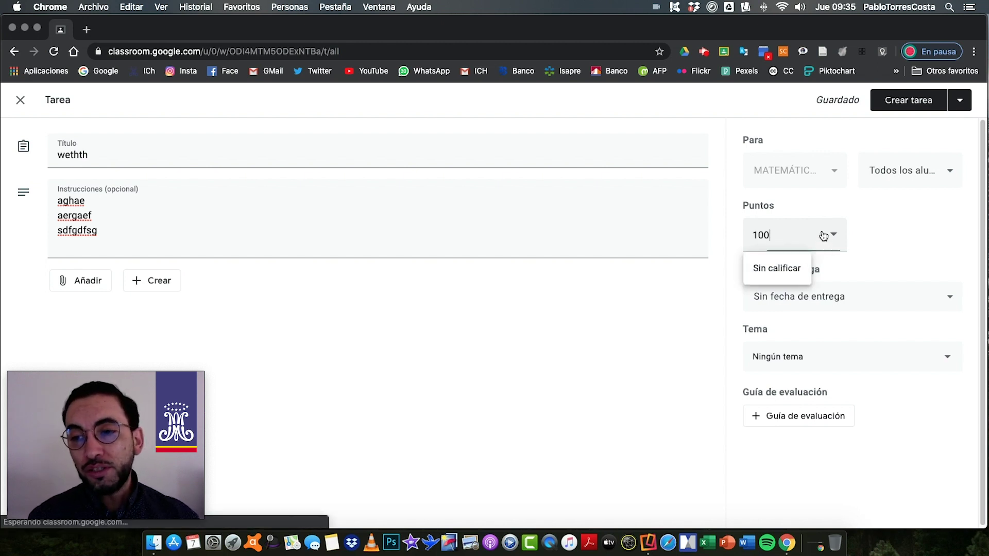
pyautogui.click(774, 269)
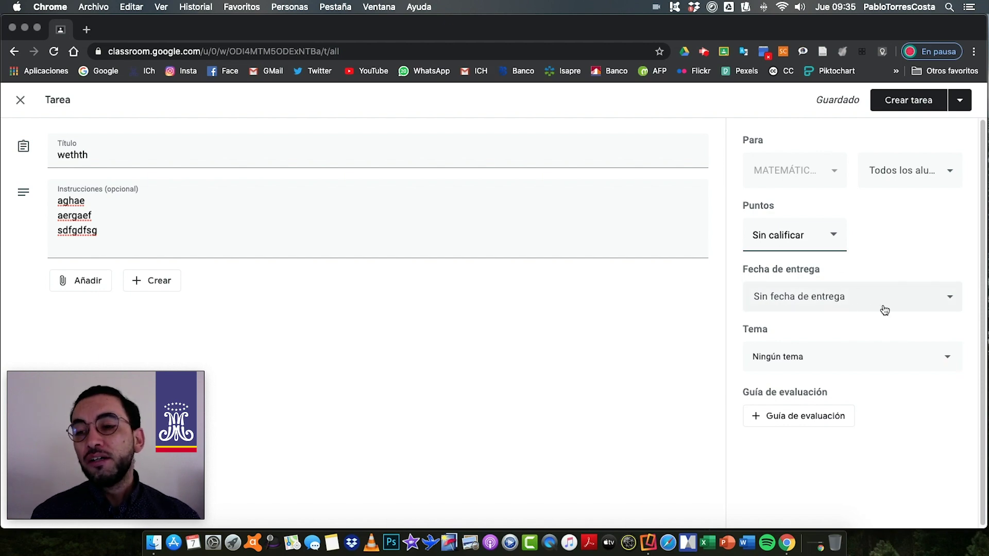
# Set the assignment's due date to 14 May 2020 at 18:00
pyautogui.click(849, 301)
pyautogui.click(864, 354)
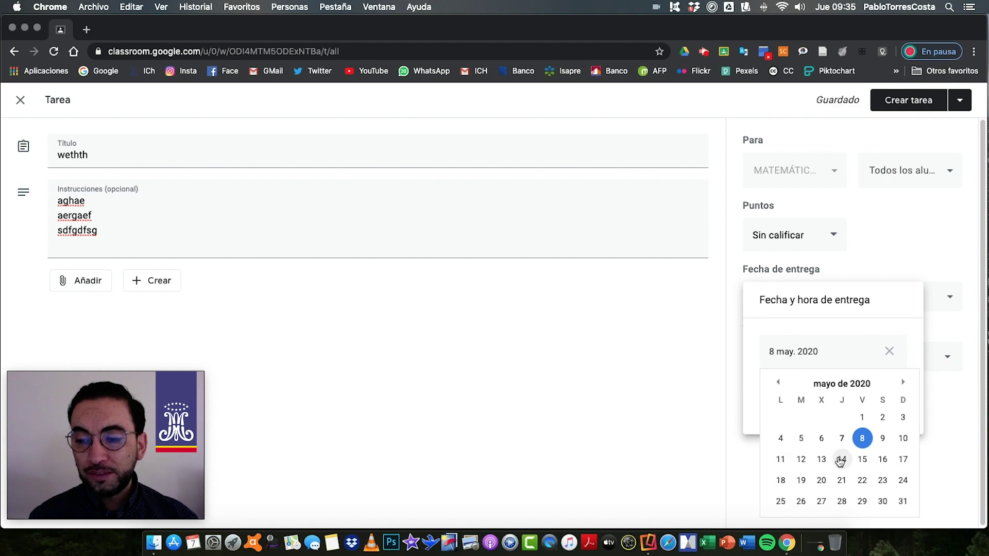
pyautogui.click(842, 459)
pyautogui.click(811, 400)
pyautogui.write('18:00')
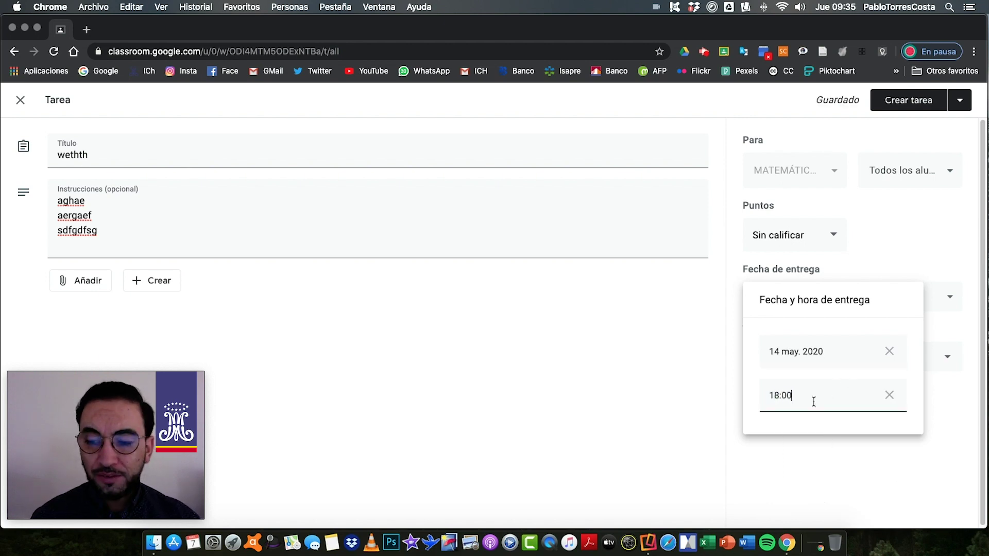
pyautogui.click(777, 464)
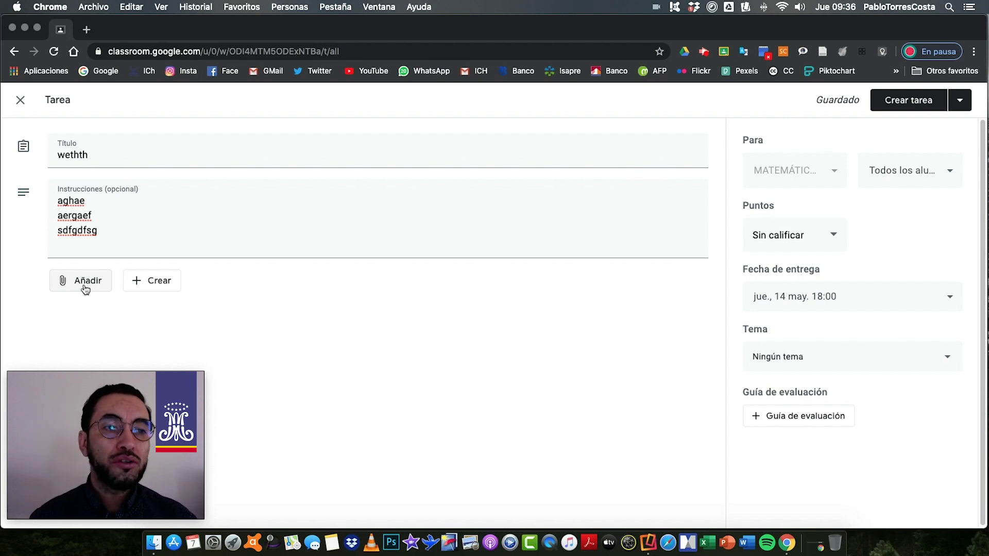
# Examine the file types that can be created and the attachment sources, including the YouTube video search, without attaching anything
pyautogui.click(166, 282)
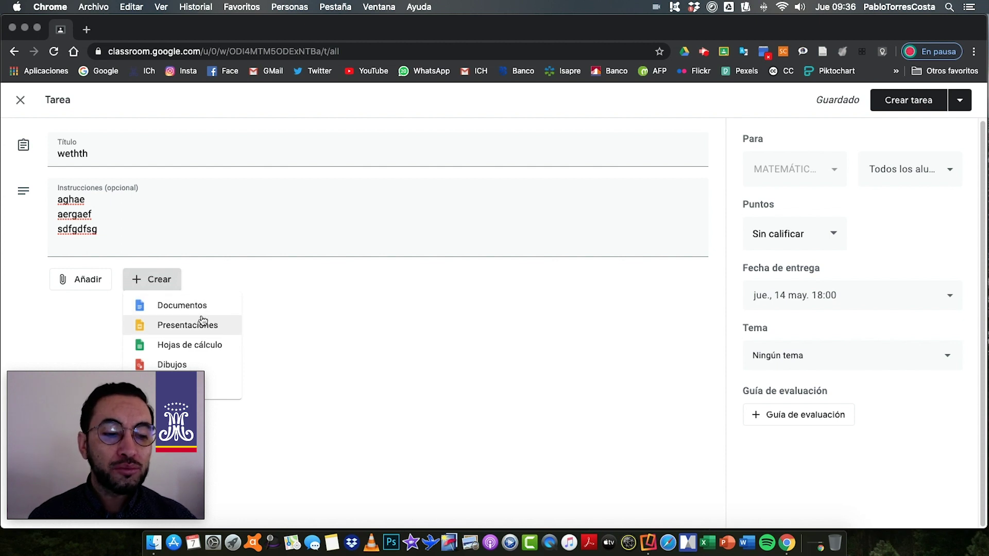
pyautogui.click(337, 340)
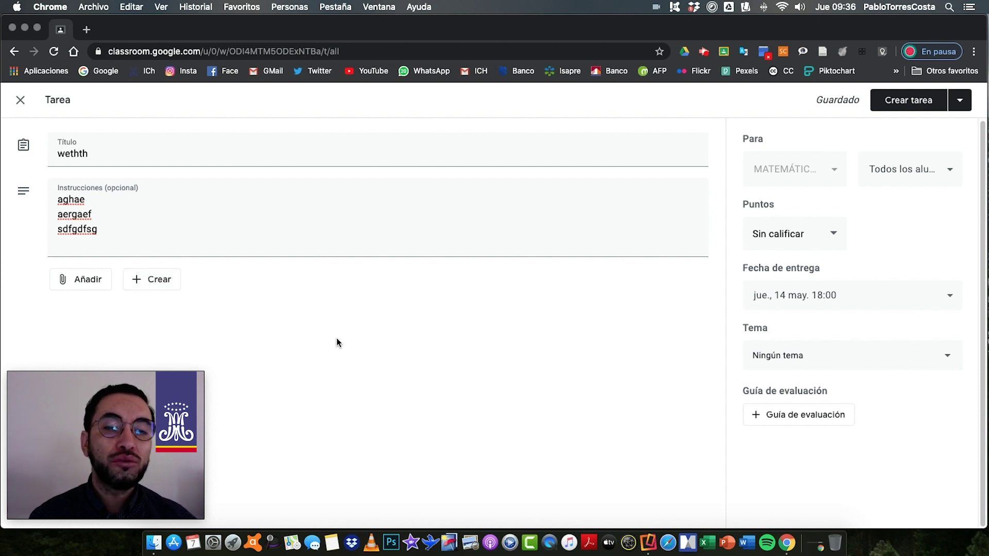
pyautogui.click(84, 279)
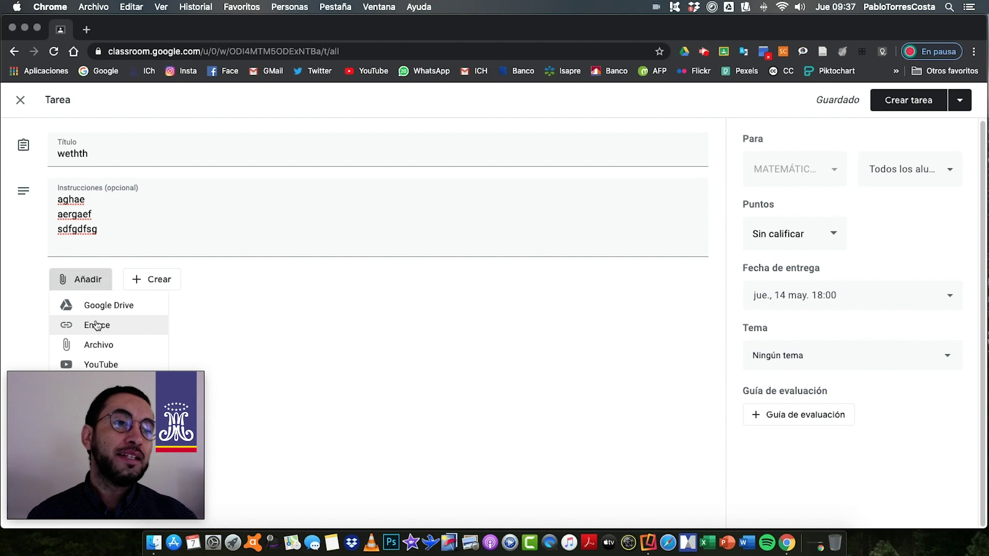
pyautogui.click(110, 362)
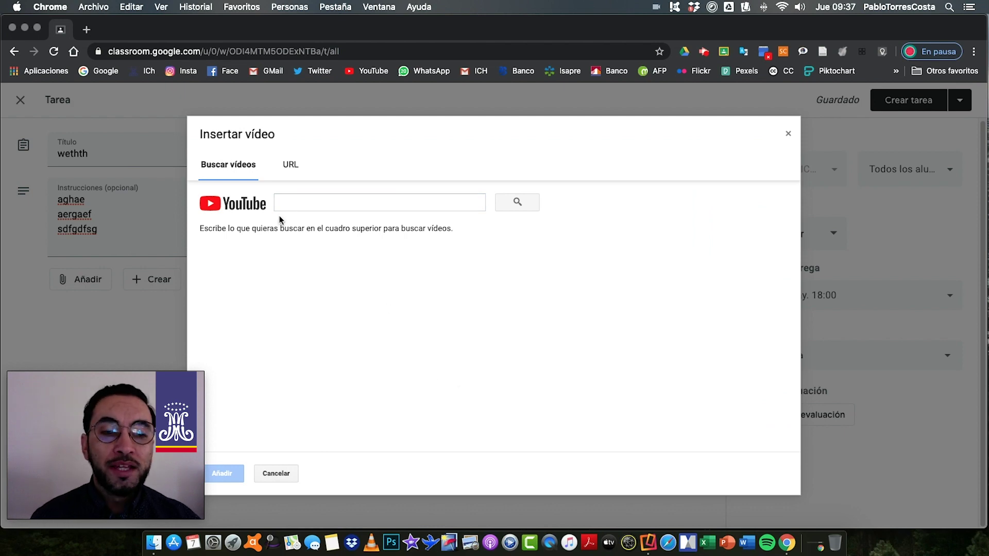
pyautogui.click(312, 202)
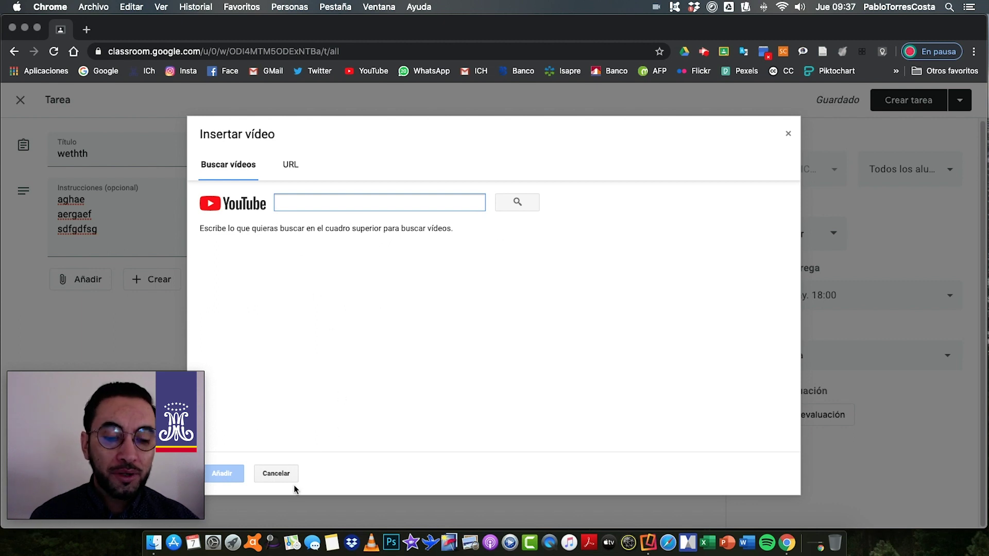
pyautogui.click(285, 474)
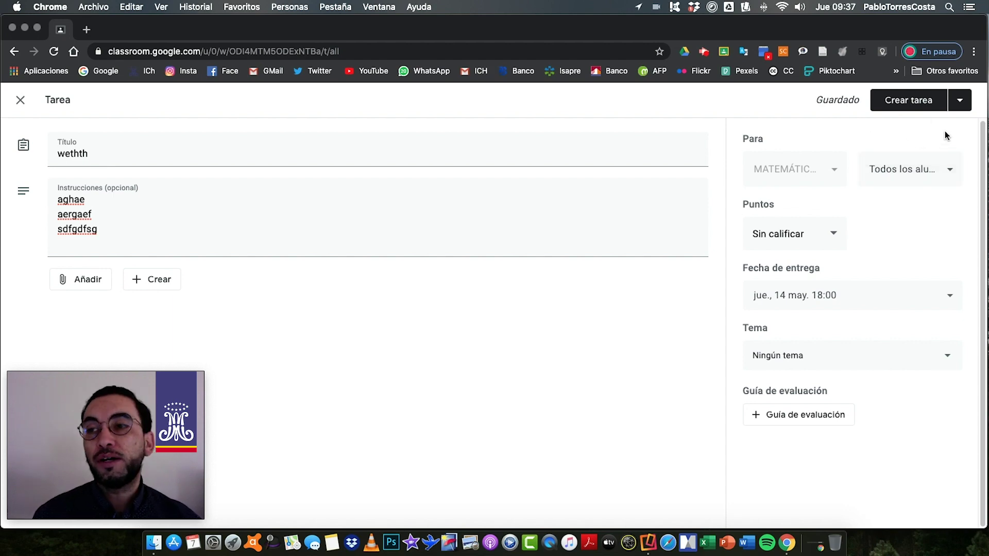
# Review the assignment's publishing options and close it, leaving it as a draft
pyautogui.click(962, 100)
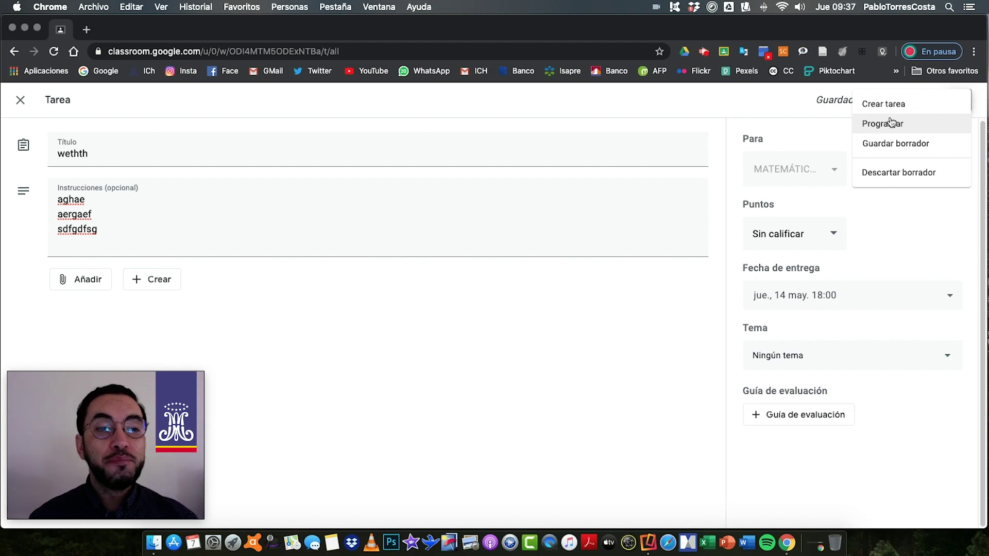
pyautogui.click(688, 299)
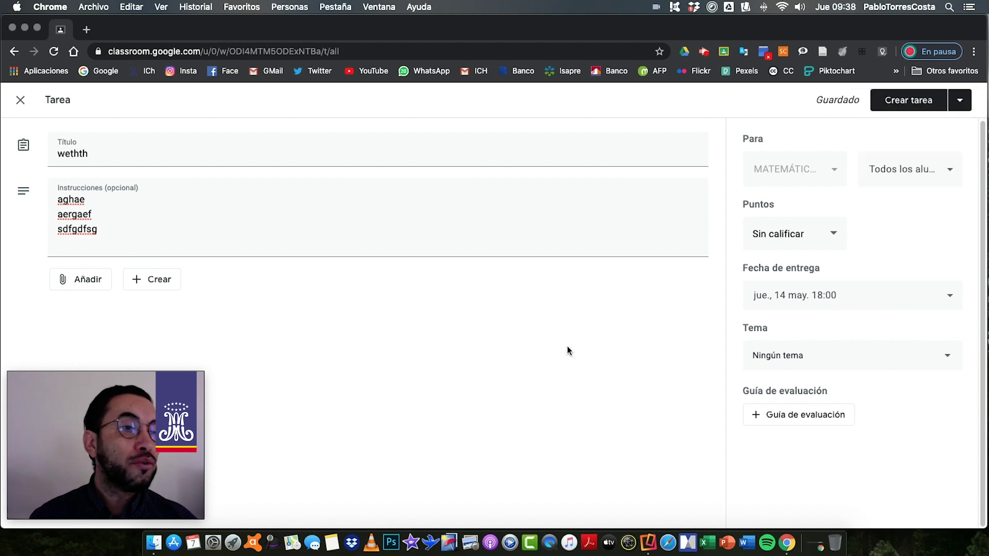
pyautogui.click(20, 102)
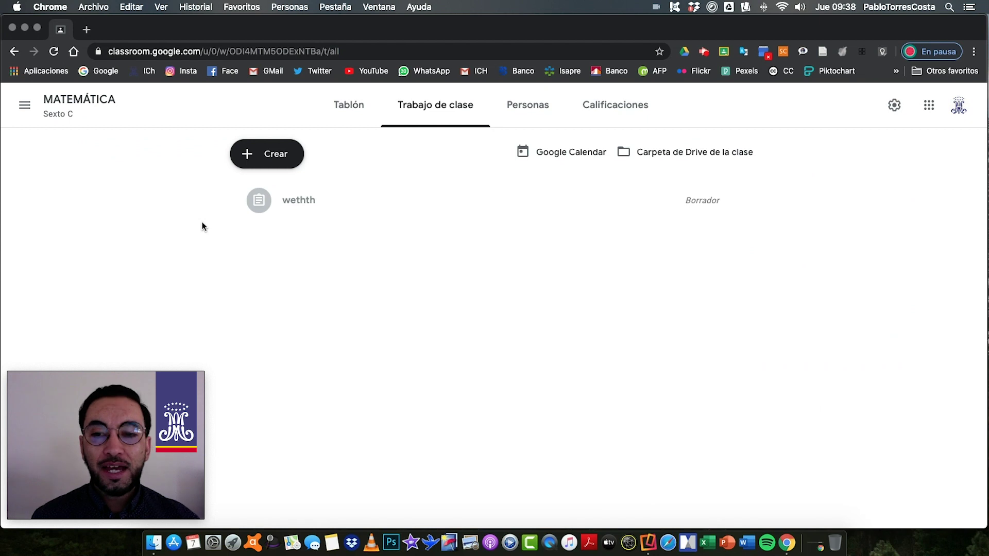
# Start a quiz assignment (Tarea de cuestionario), view its attached Blank Quiz form, and return to the assignment
pyautogui.click(268, 158)
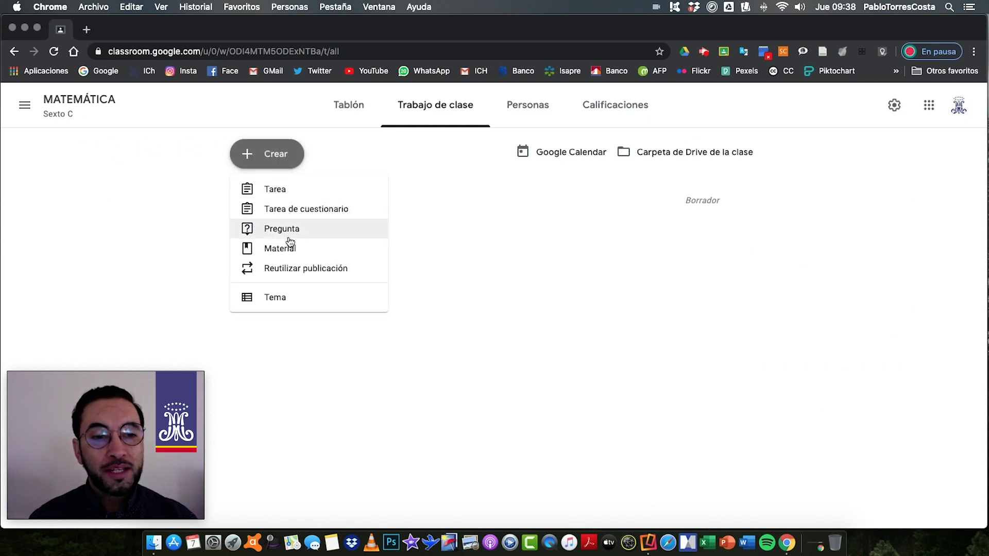
pyautogui.click(310, 208)
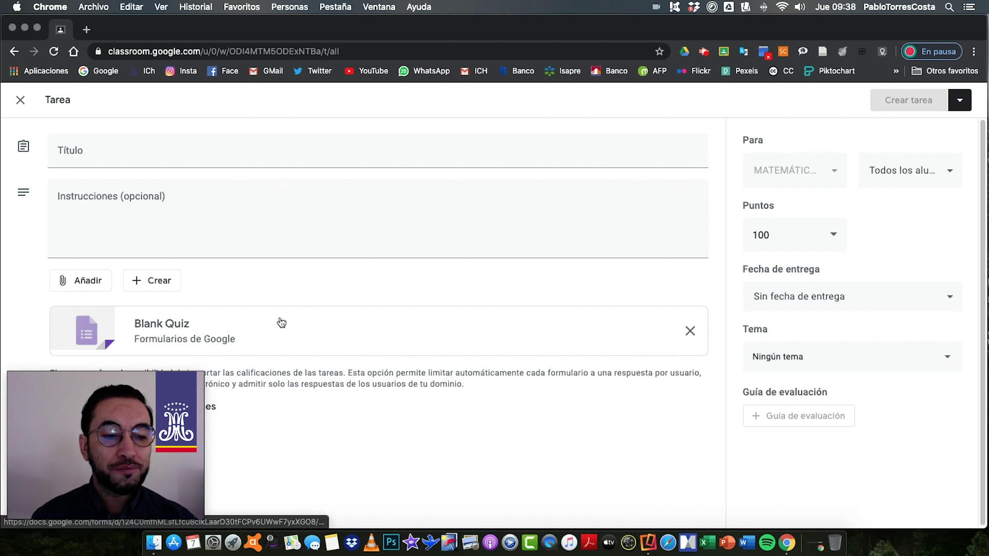
pyautogui.click(240, 330)
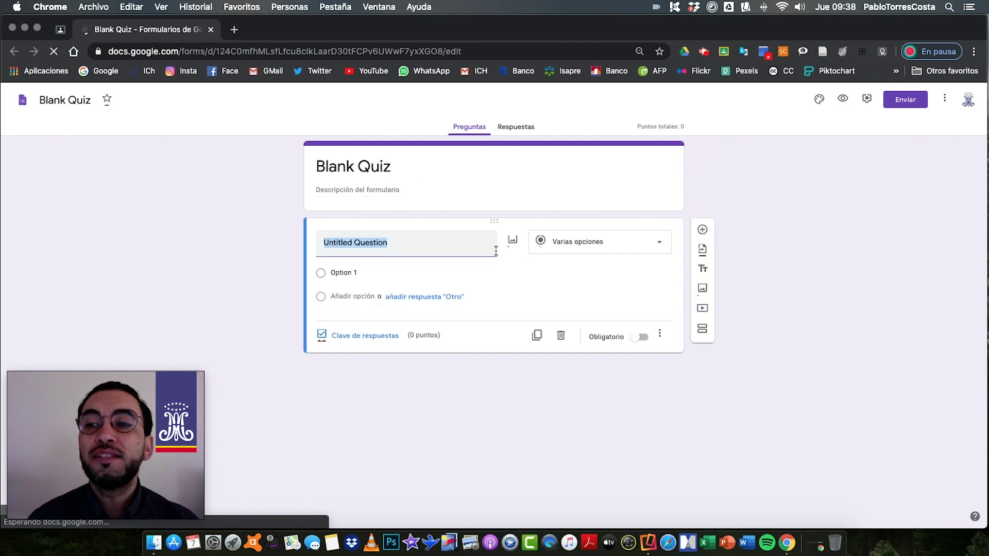
pyautogui.click(210, 29)
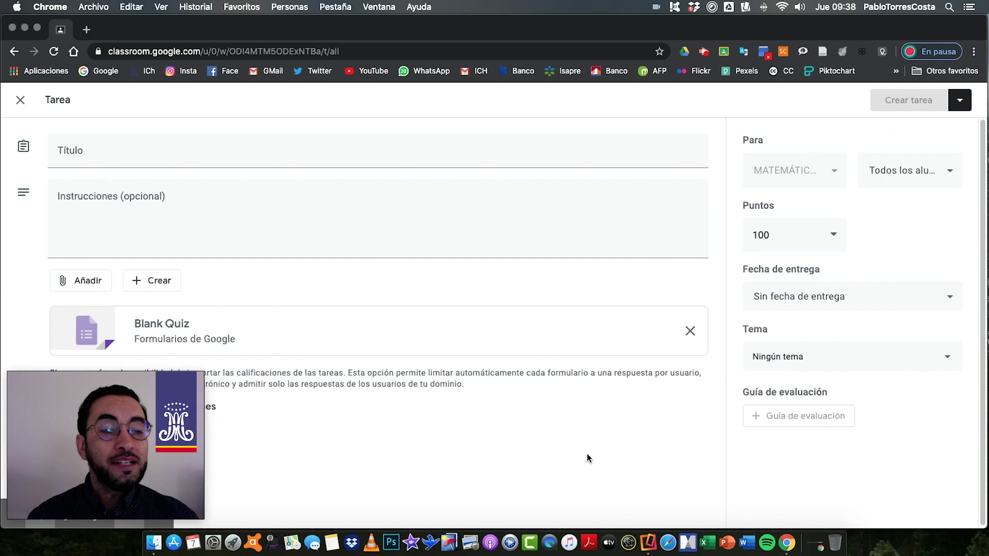
# Remove the Blank Quiz attachment and close the untitled quiz assignment
pyautogui.click(690, 332)
pyautogui.click(77, 280)
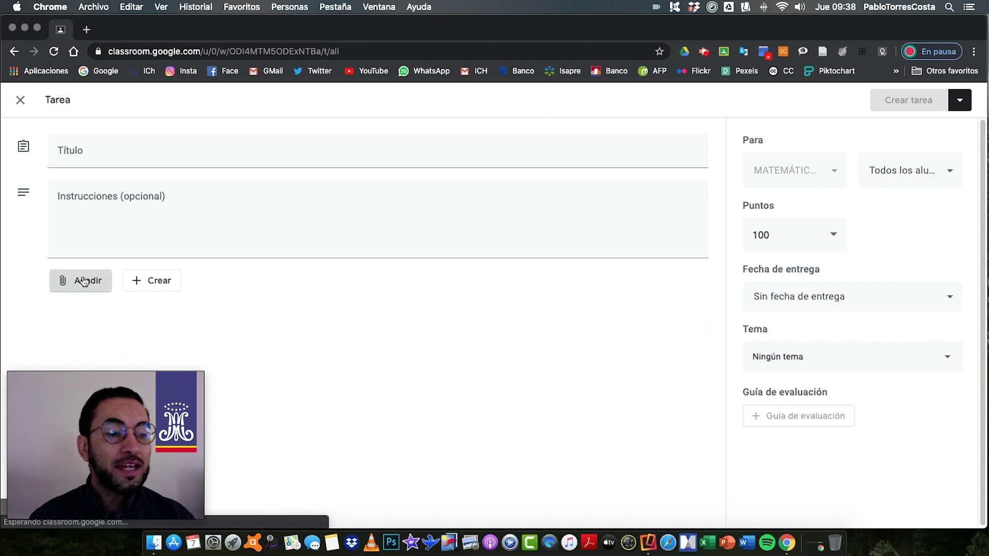
pyautogui.click(518, 384)
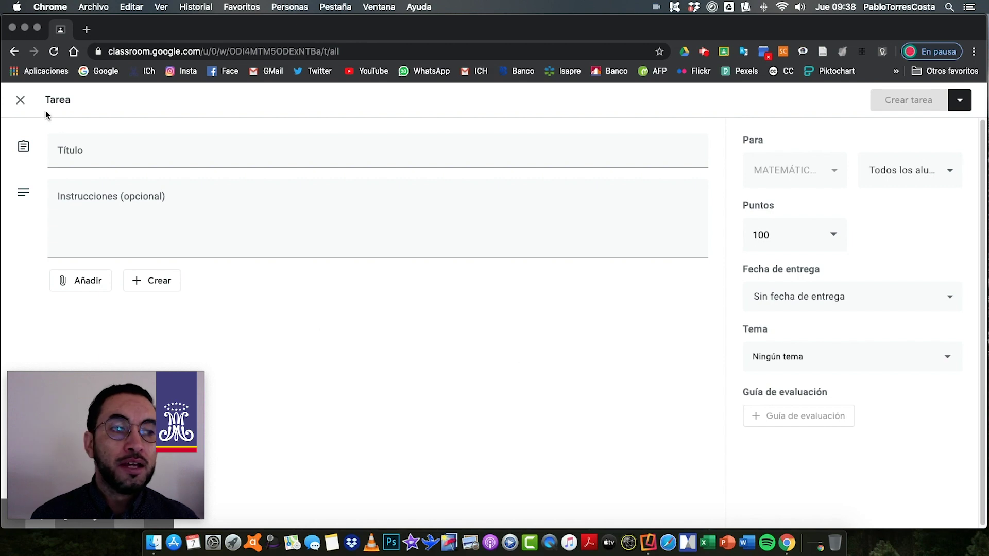
pyautogui.click(20, 100)
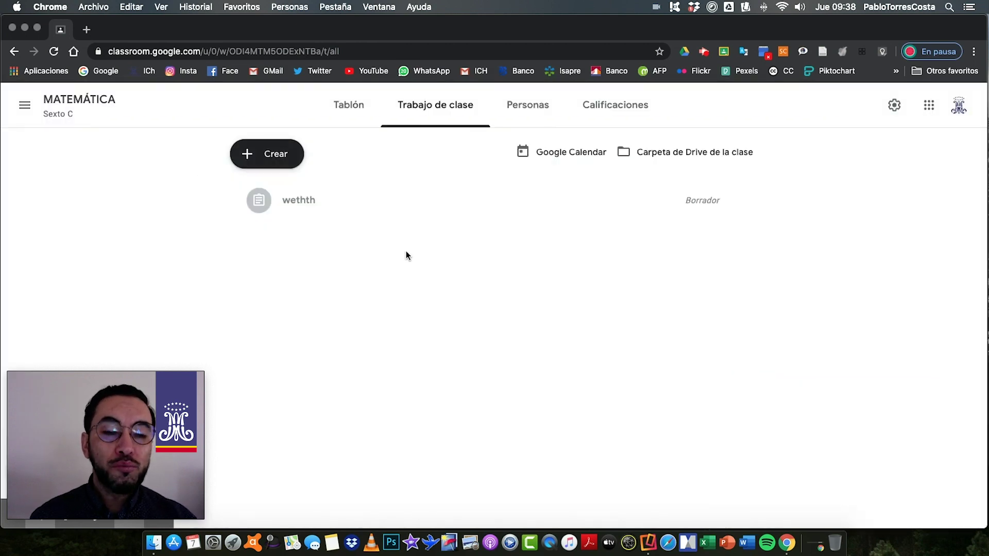
# Create another assignment (Tarea) and attach the Blank Quiz form created at 9:20 from Google Drive
pyautogui.click(287, 153)
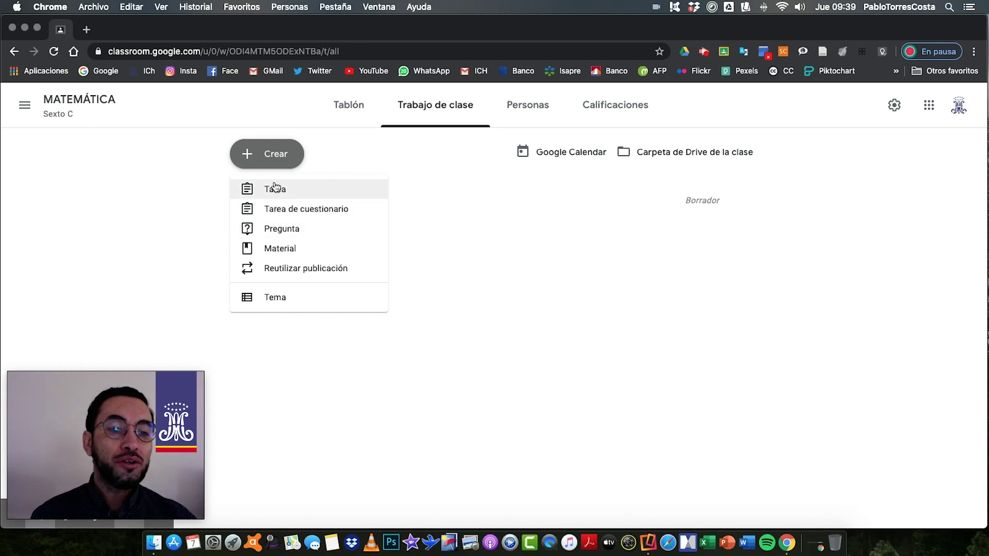
pyautogui.click(277, 189)
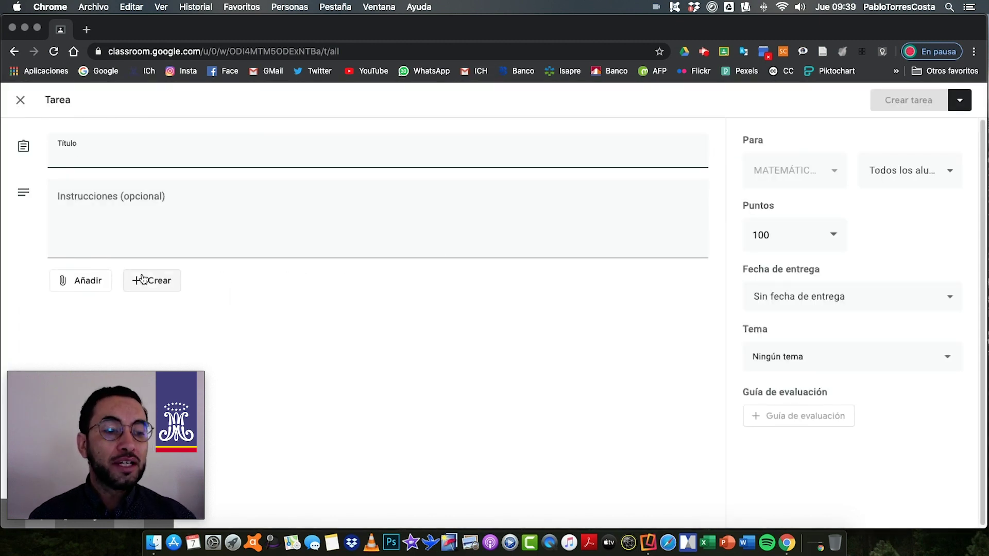
pyautogui.click(88, 281)
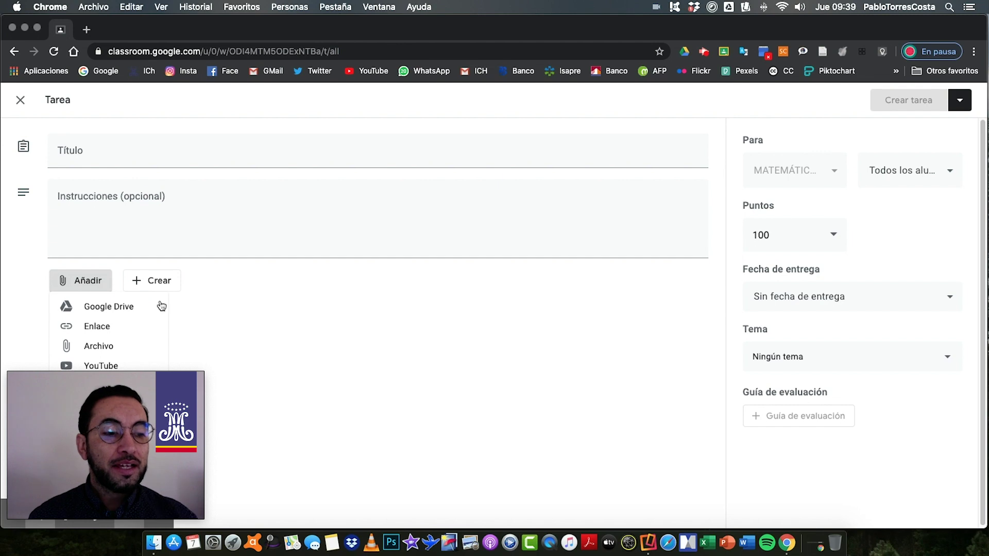
pyautogui.click(128, 307)
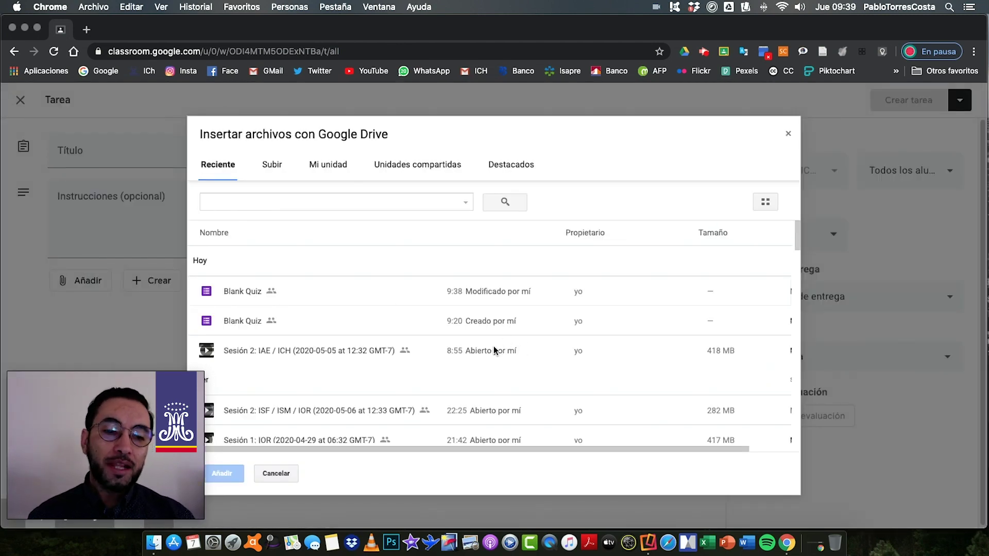
pyautogui.click(287, 329)
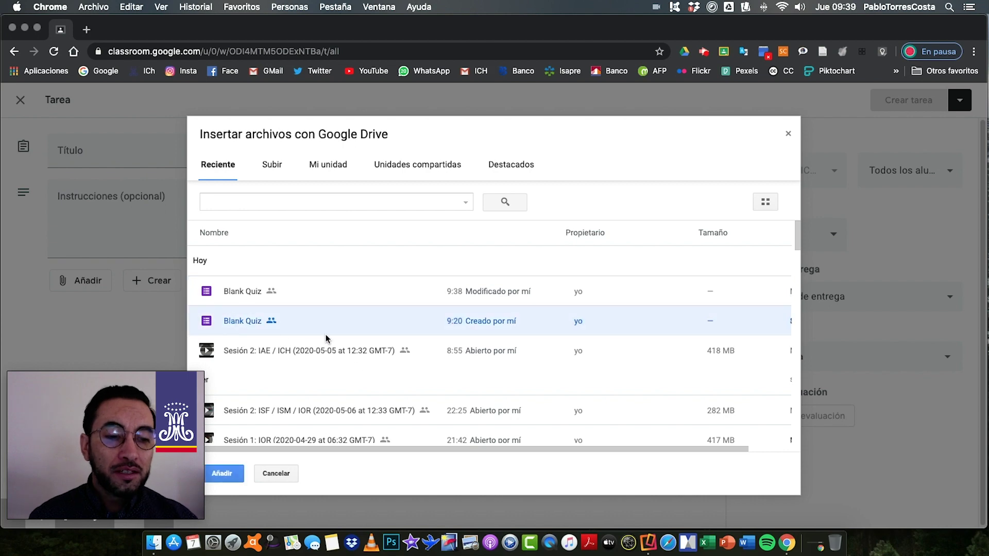
pyautogui.click(222, 474)
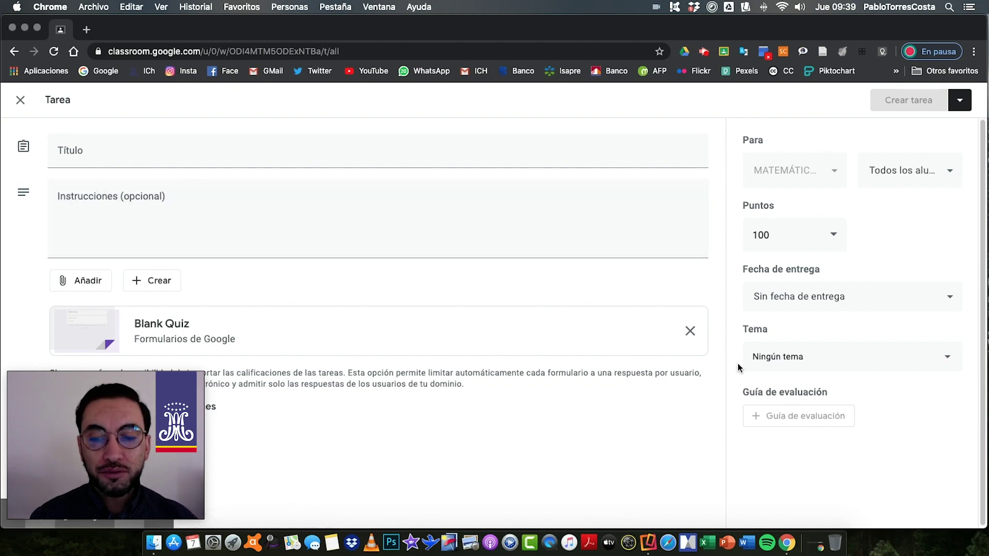
# Replace the assignment's Blank Quiz attachment with La velocidad.pdf from Google Drive
pyautogui.click(690, 331)
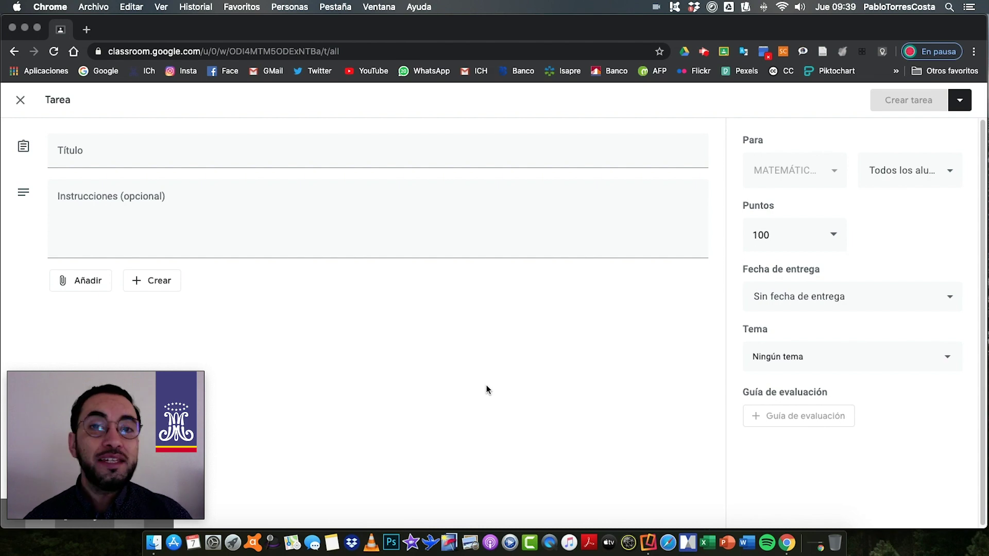
pyautogui.click(82, 283)
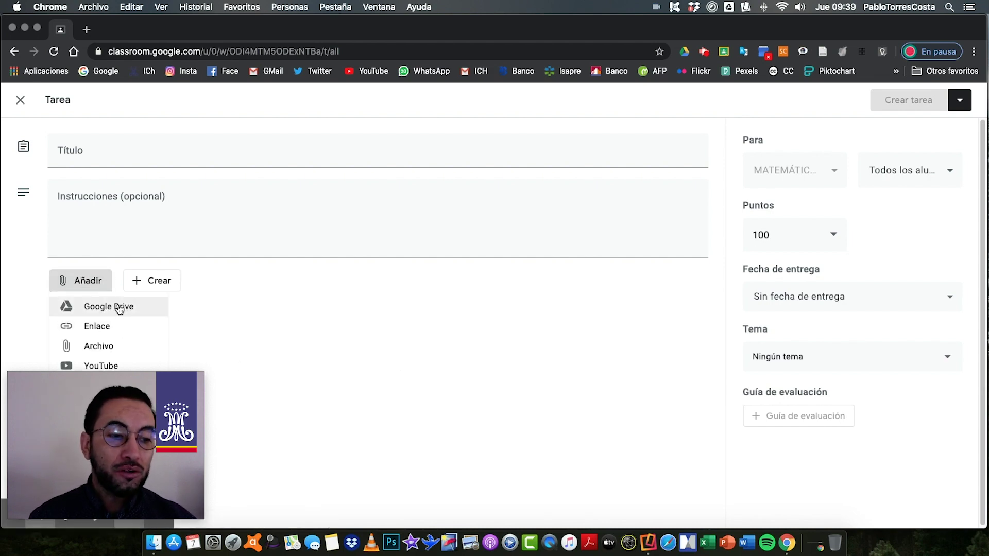
pyautogui.click(119, 308)
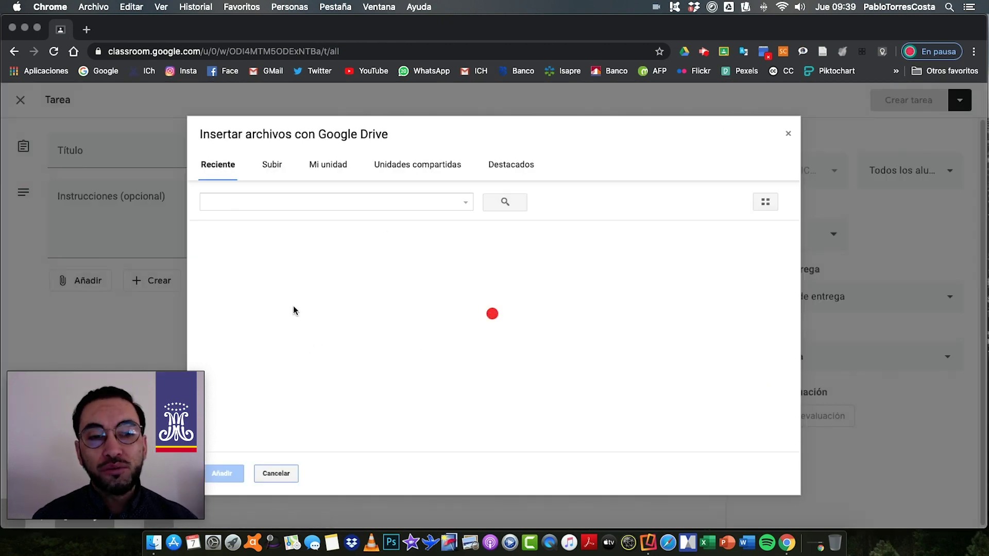
pyautogui.scroll(-10, 345, 342)
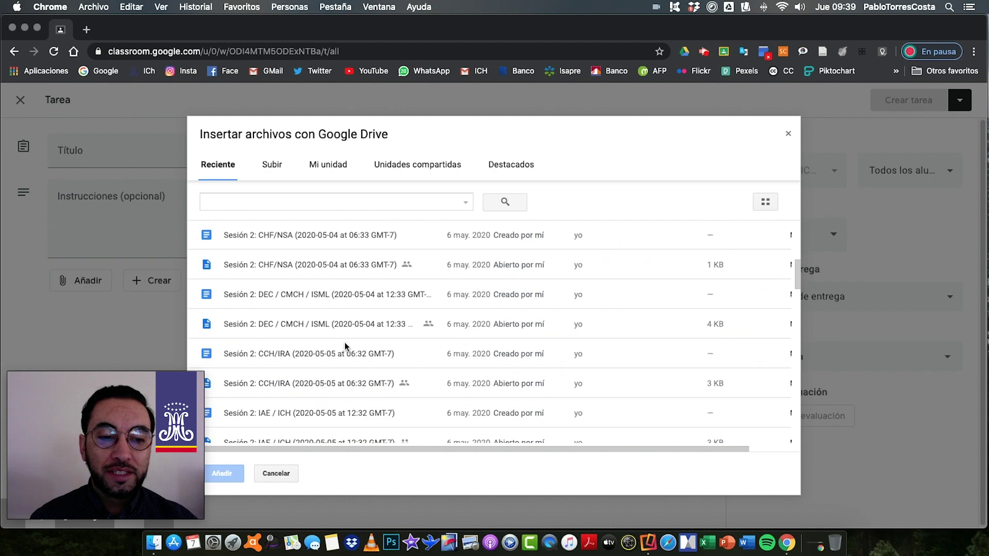
pyautogui.scroll(3, 349, 354)
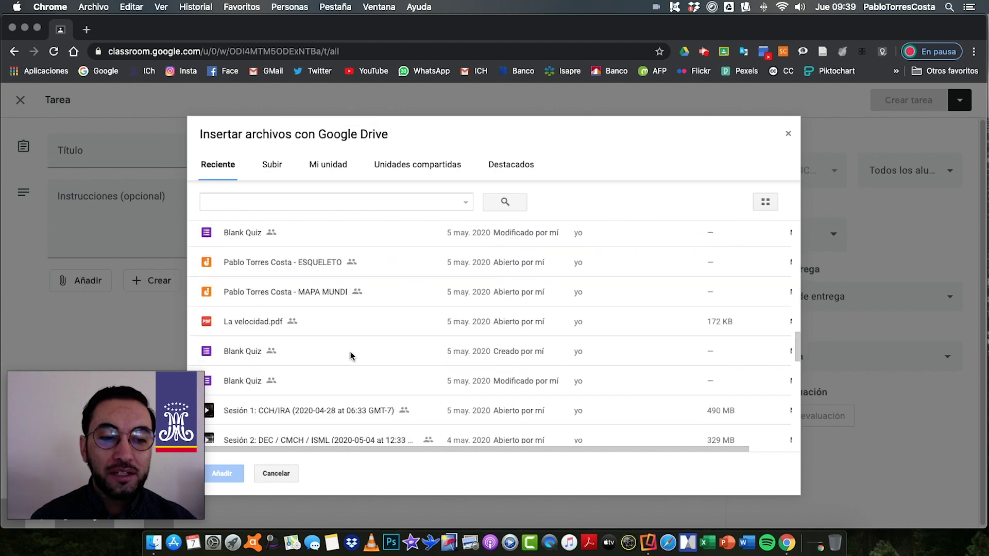
pyautogui.click(239, 319)
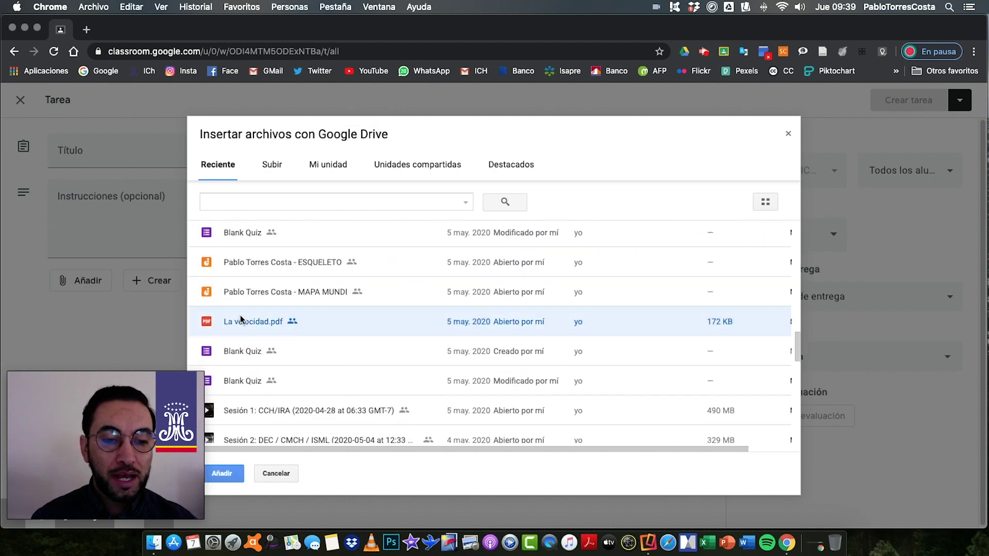
pyautogui.click(221, 473)
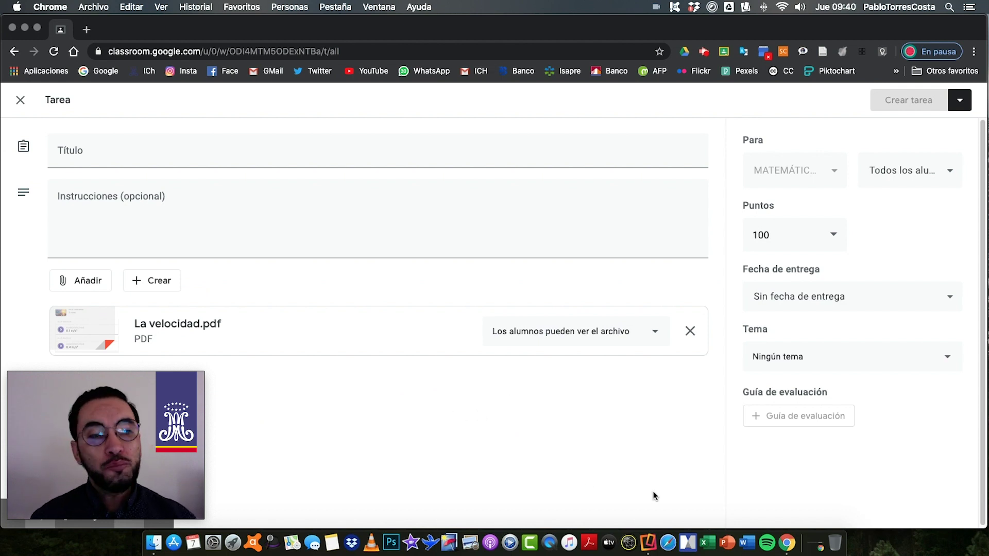
# Set the attached PDF to "Hacer una copia para cada alumno" and close the untitled assignment
pyautogui.click(659, 337)
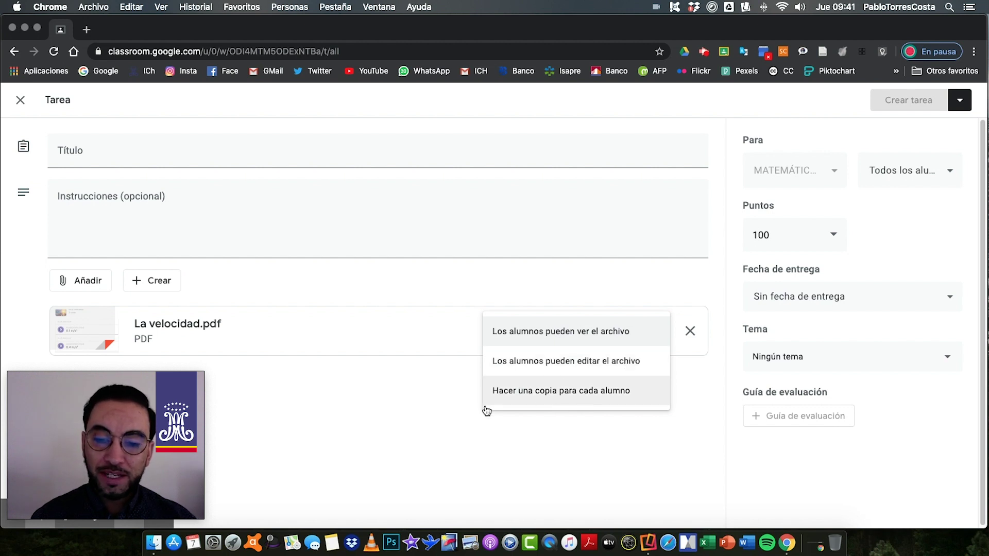
pyautogui.click(548, 401)
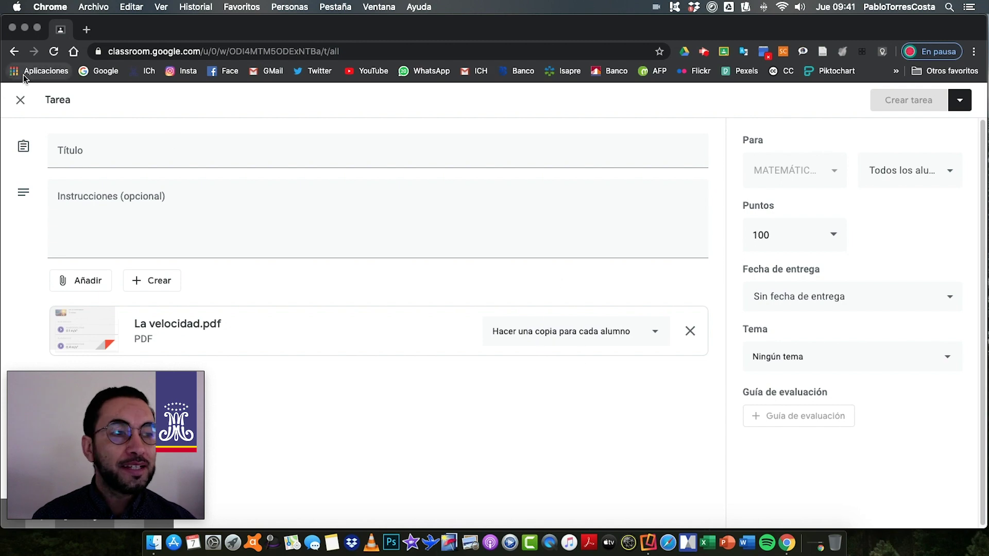
pyautogui.click(15, 103)
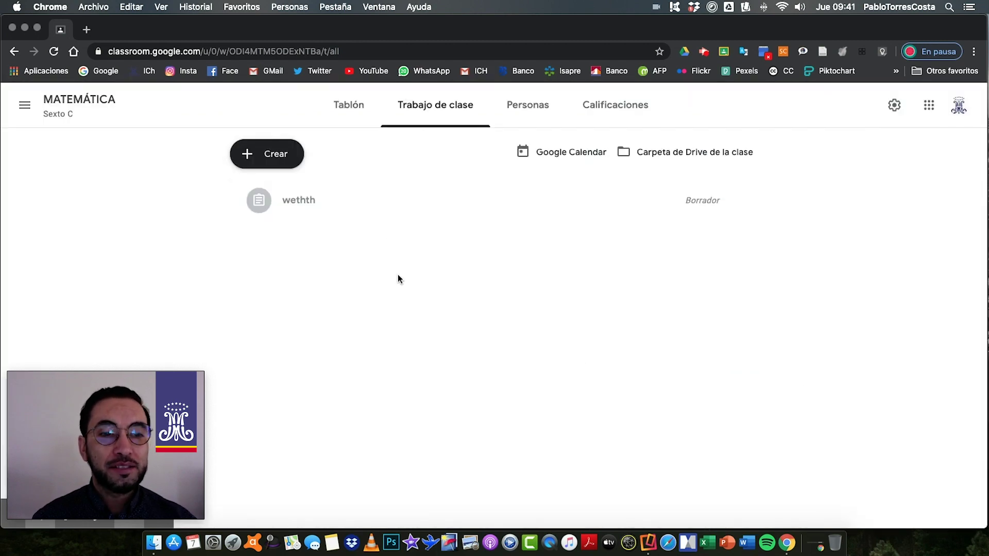
# Create a short-answer question (Pregunta) titled "ssfhsh" with the instructions "fdsgsg", checking the available answer types
pyautogui.click(281, 153)
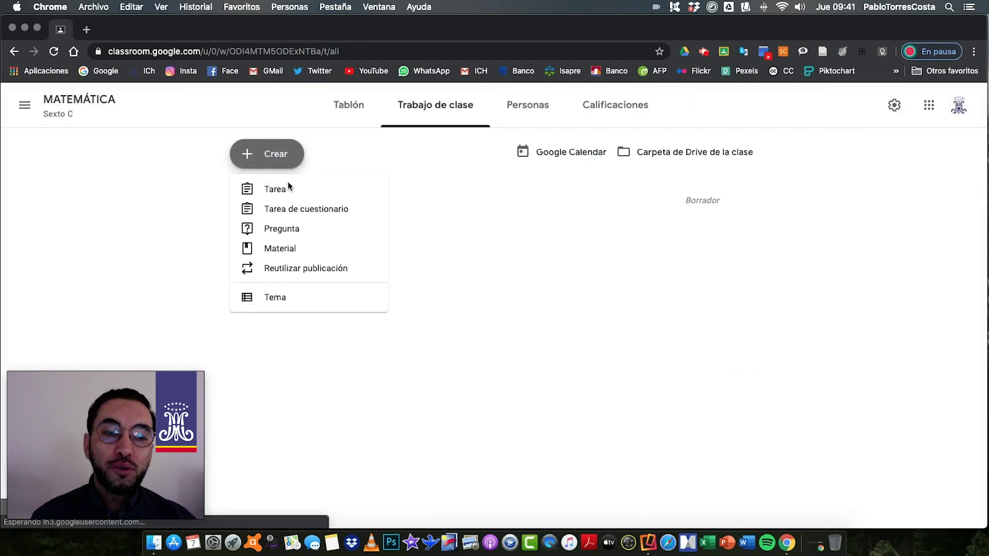
pyautogui.click(283, 228)
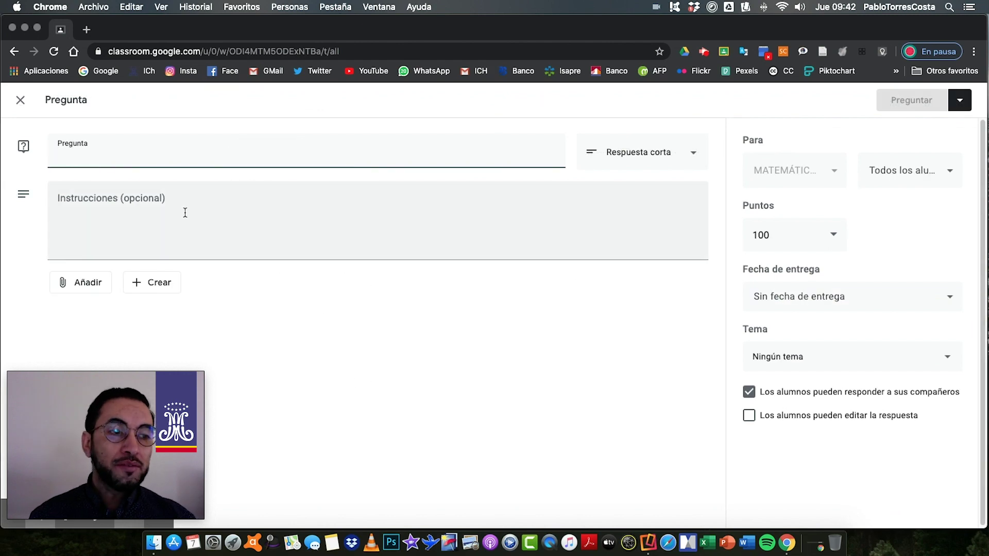
pyautogui.click(695, 152)
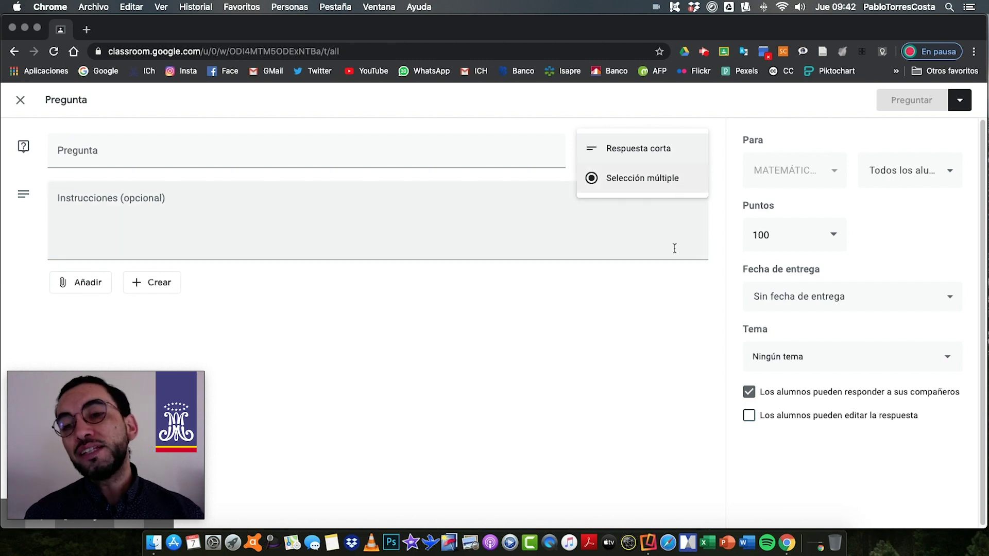
pyautogui.click(98, 159)
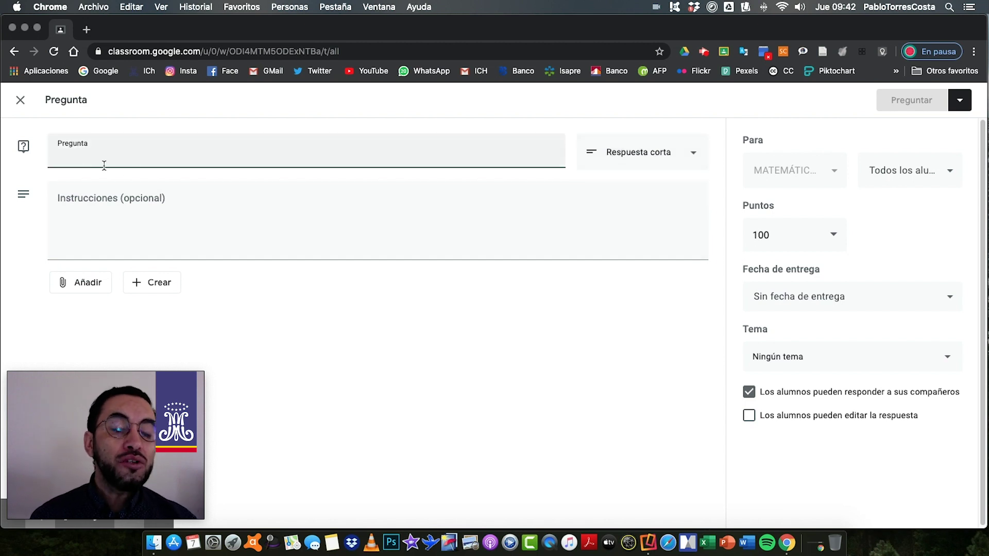
pyautogui.write('ssfhsh')
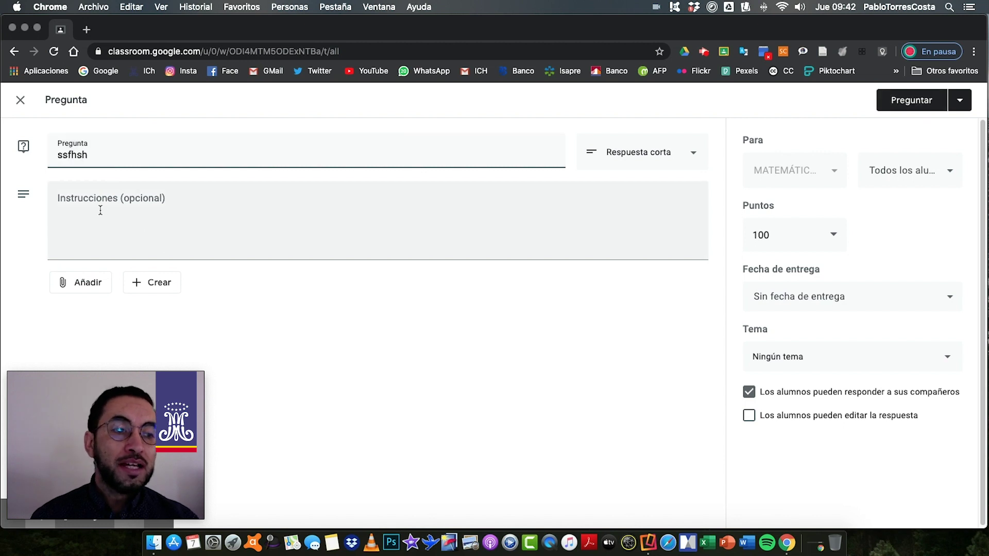
pyautogui.click(117, 227)
pyautogui.write('fdsgsg')
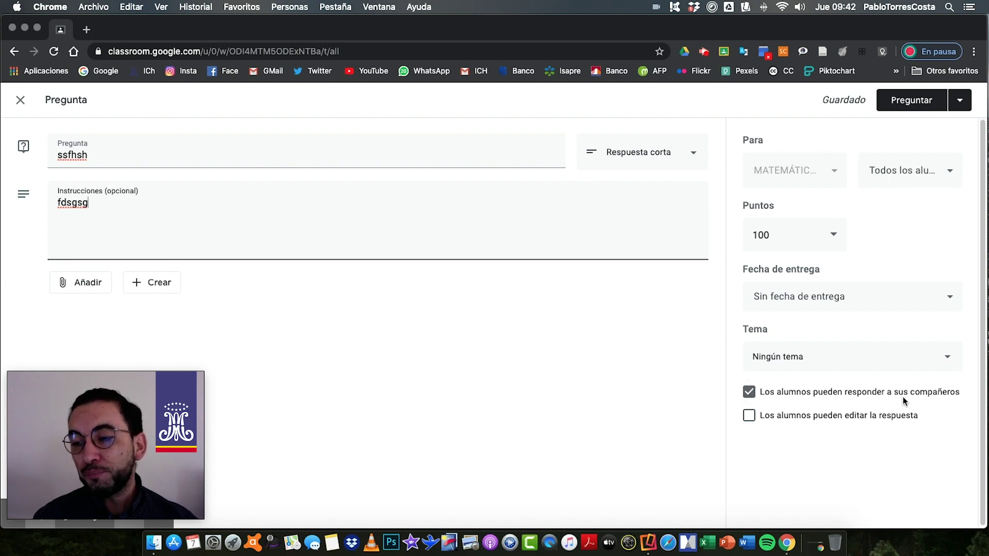
# Disallow students replying to classmates, allow them to edit their answer, and close the question as a draft
pyautogui.click(750, 393)
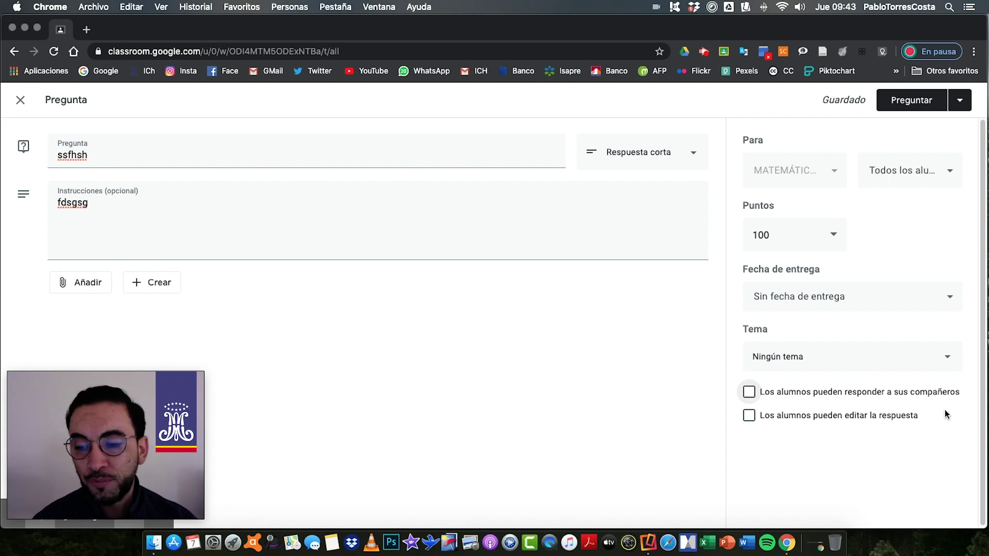
pyautogui.click(750, 416)
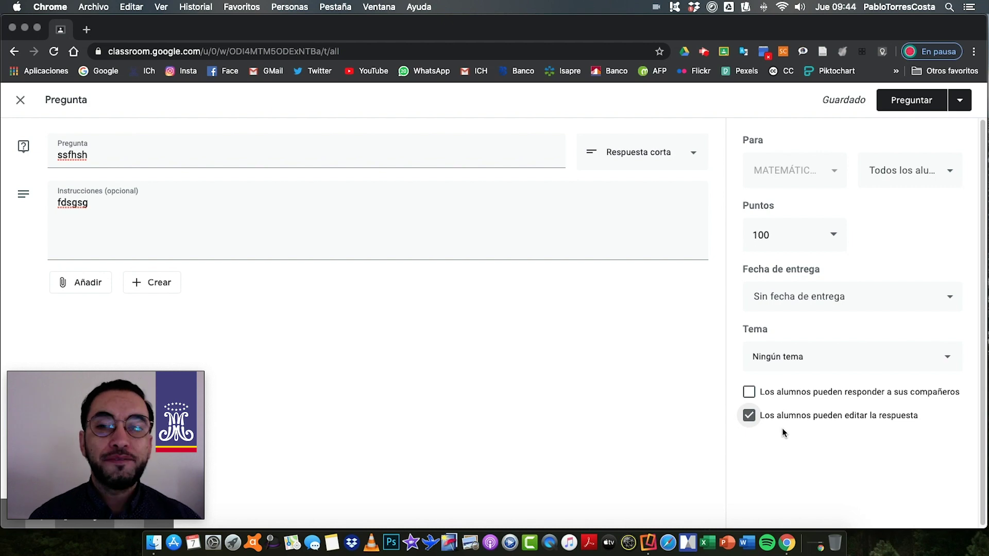
pyautogui.click(21, 103)
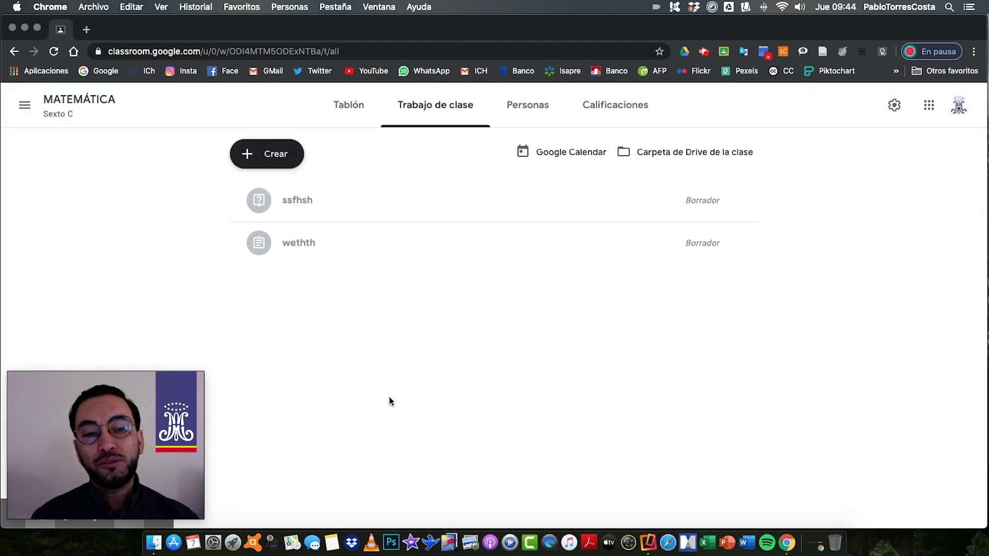
# View the blank form for posting class material (Material) and close it without entering anything
pyautogui.click(287, 157)
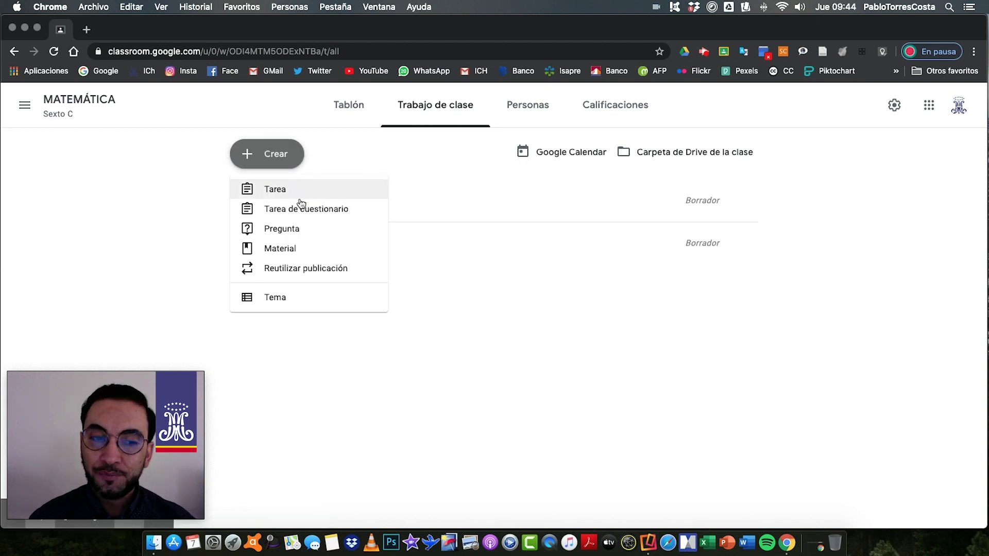
pyautogui.click(289, 242)
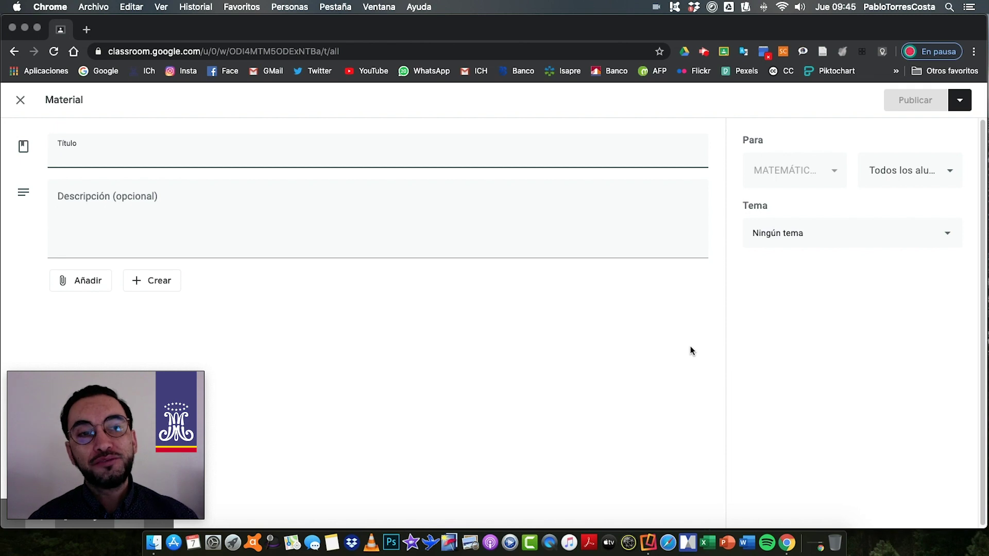
pyautogui.click(20, 100)
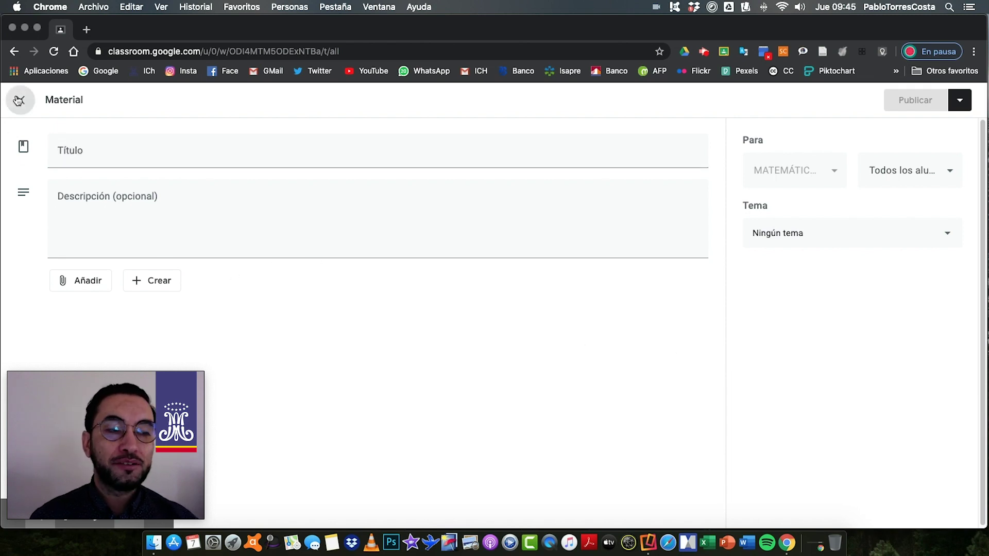
# Add a class topic (Tema) named "Trigonometría"
pyautogui.click(276, 161)
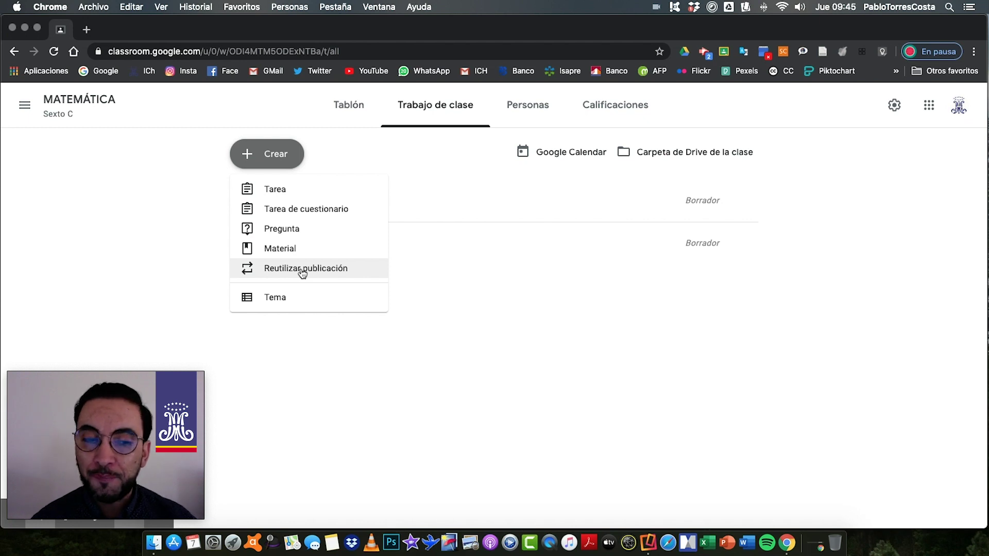
pyautogui.click(274, 298)
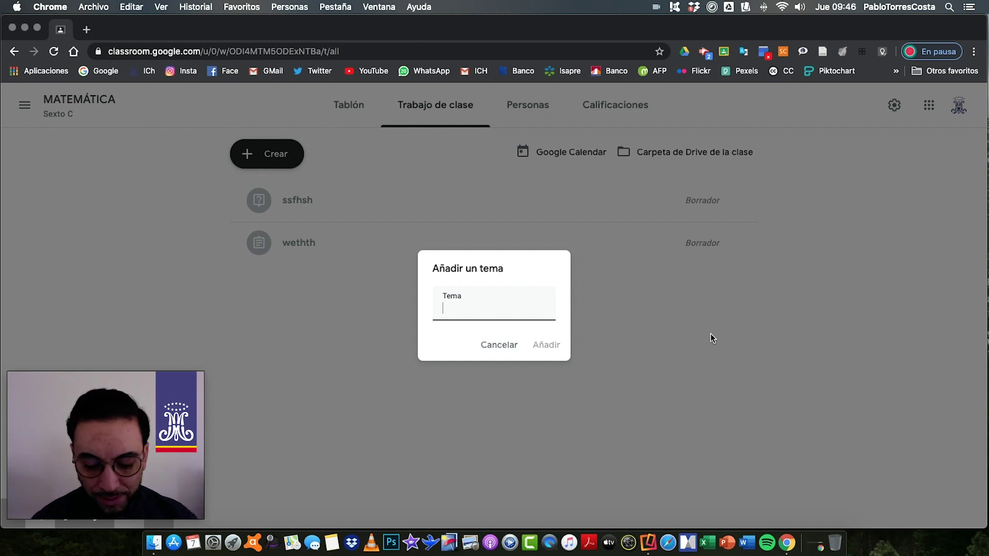
pyautogui.write('Trigonometría')
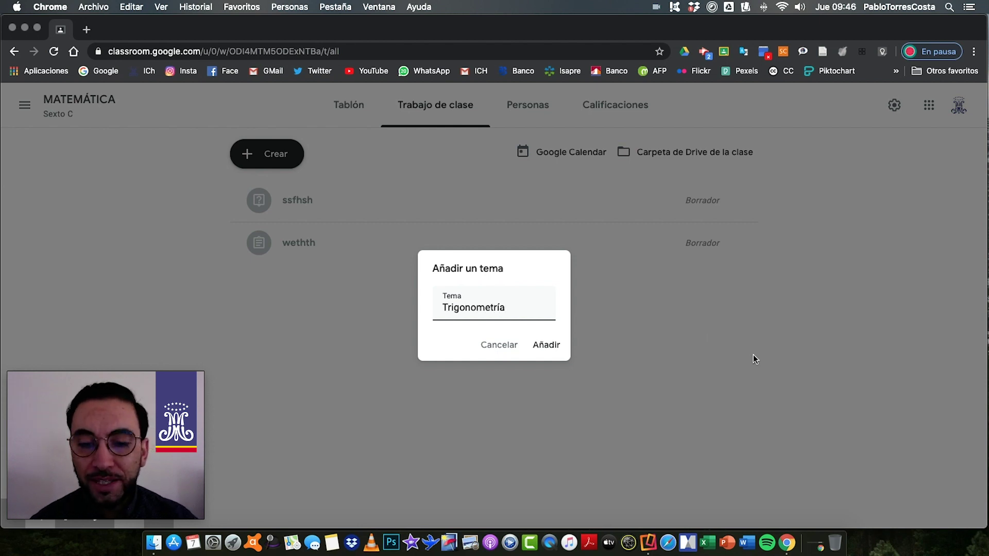
pyautogui.click(551, 349)
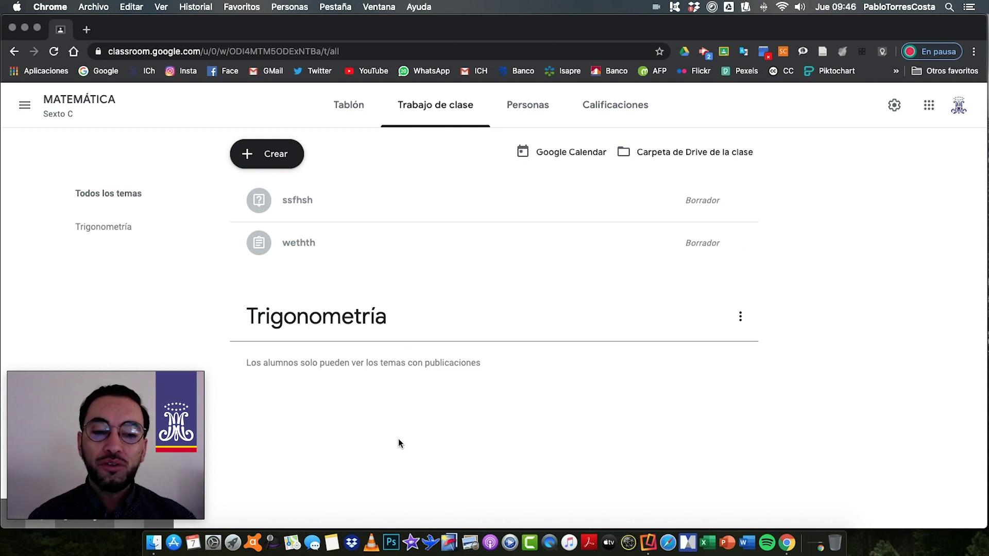
# Move the draft assignment wethth into the Trigonometría topic
pyautogui.moveTo(291, 244); pyautogui.dragTo(347, 345)
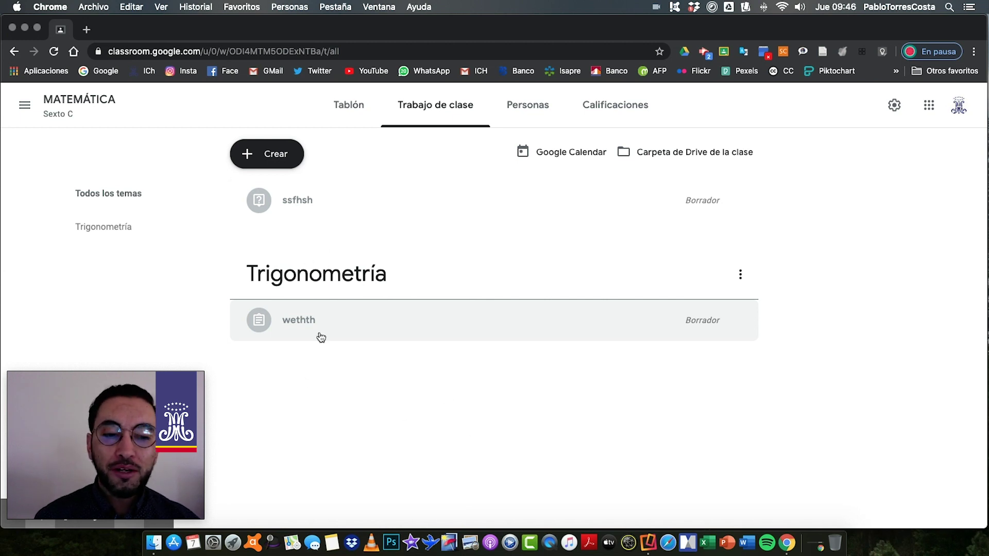
pyautogui.rightClick(314, 400)
pyautogui.click(291, 363)
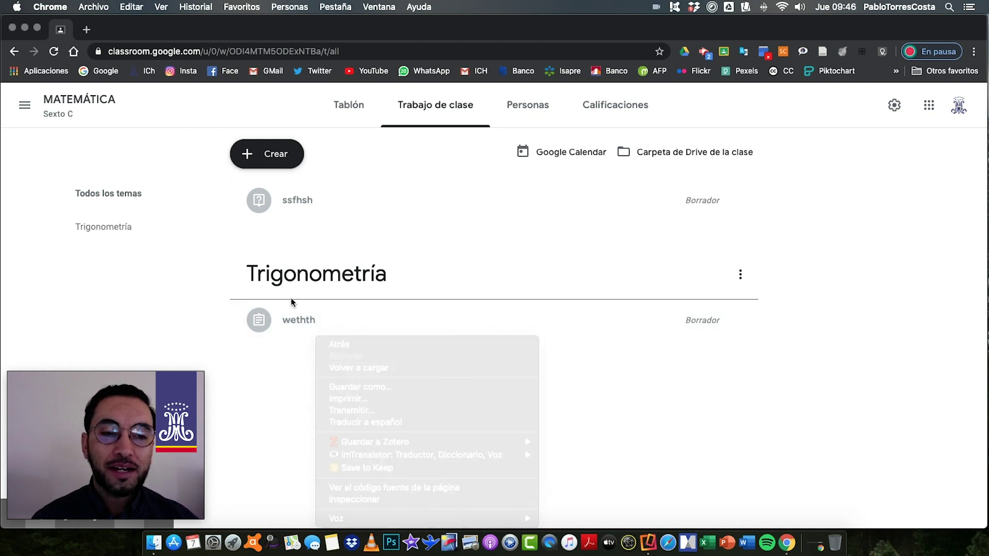
# Add a second class topic named "Álgebra"
pyautogui.click(266, 145)
pyautogui.click(306, 297)
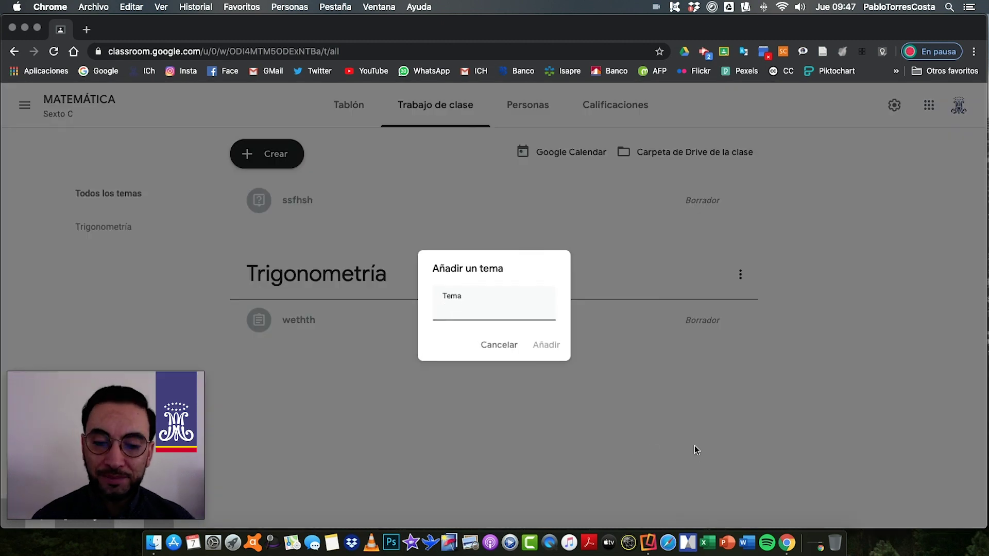
pyautogui.write('Ál')
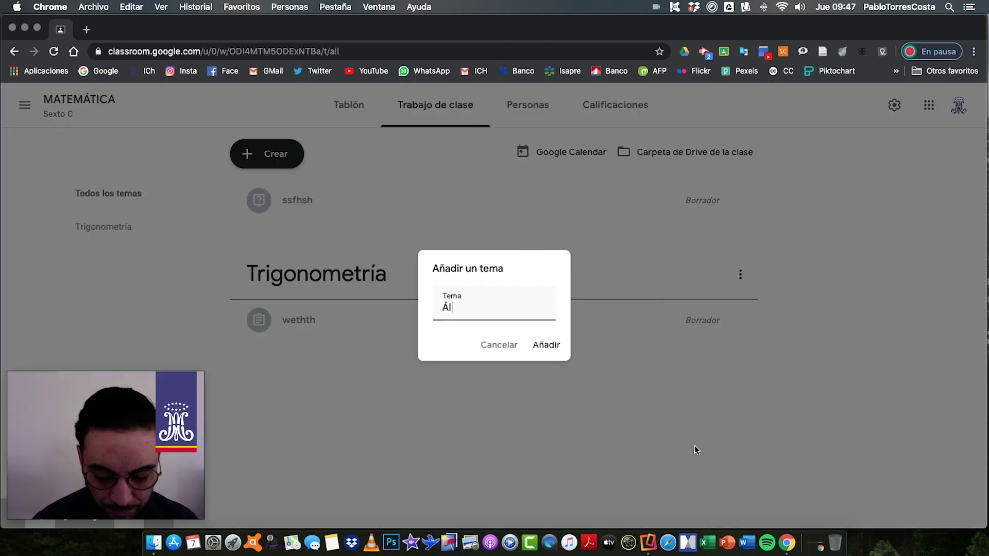
pyautogui.write('gebra')
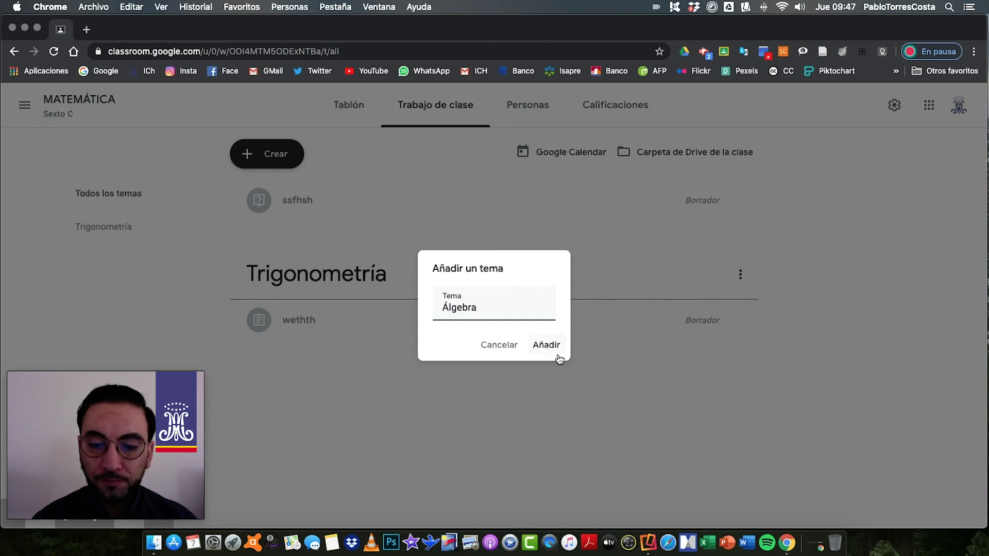
pyautogui.click(555, 353)
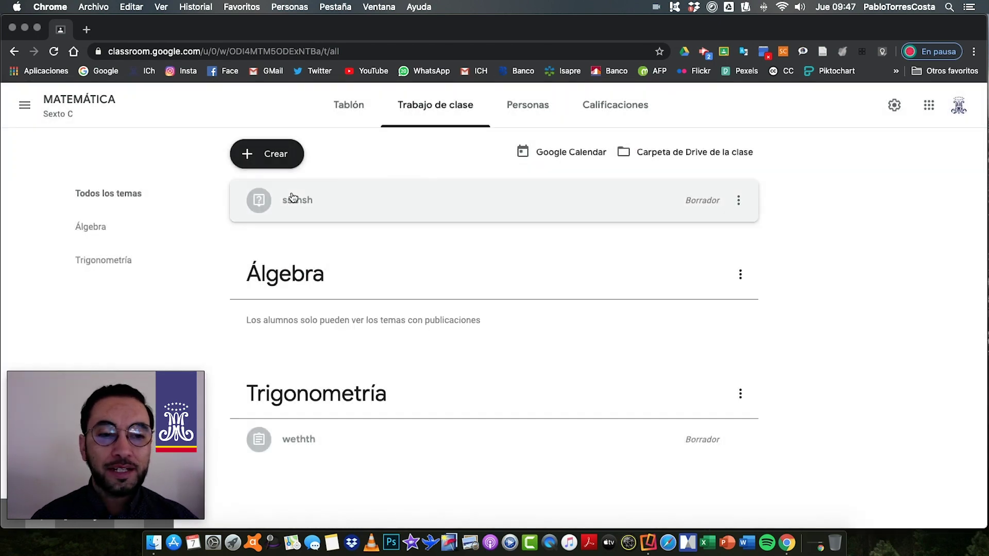
# Expand the draft question ssfhsh and move it into the Álgebra topic
pyautogui.click(333, 204)
pyautogui.moveTo(327, 199); pyautogui.dragTo(329, 289)
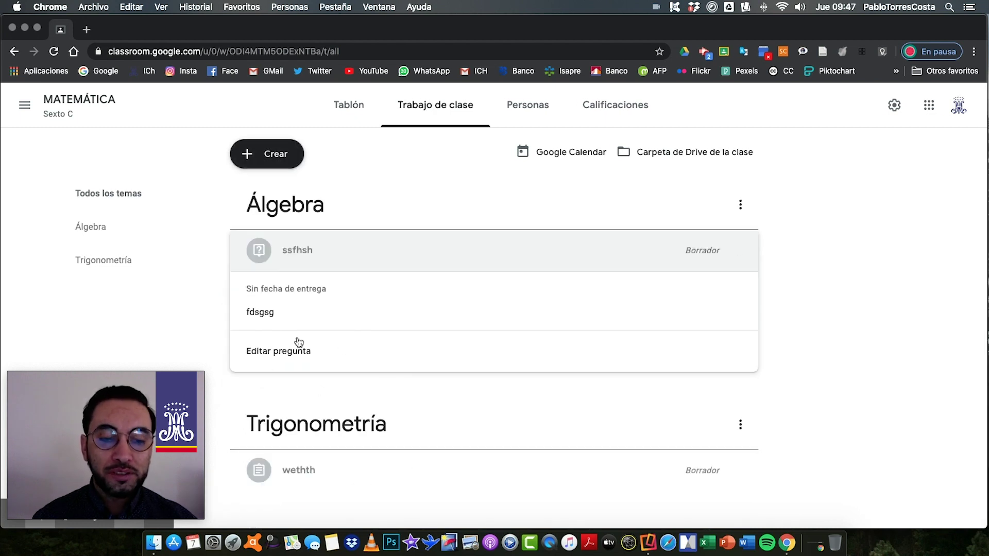
pyautogui.moveTo(270, 319); pyautogui.dragTo(341, 252)
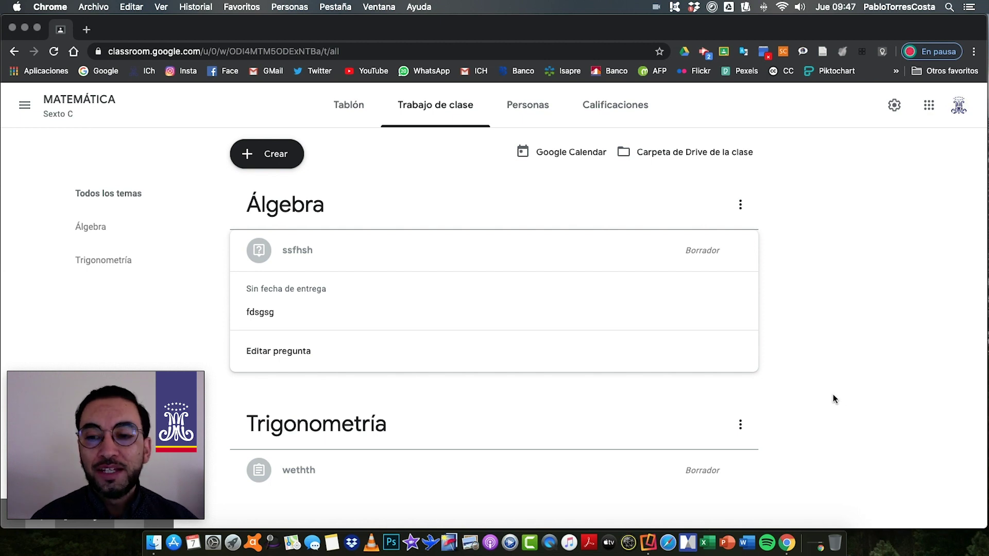
# Open the calendar for all classes, view the week of May 11–17, 2020, and return to the week of May 4–10
pyautogui.click(24, 105)
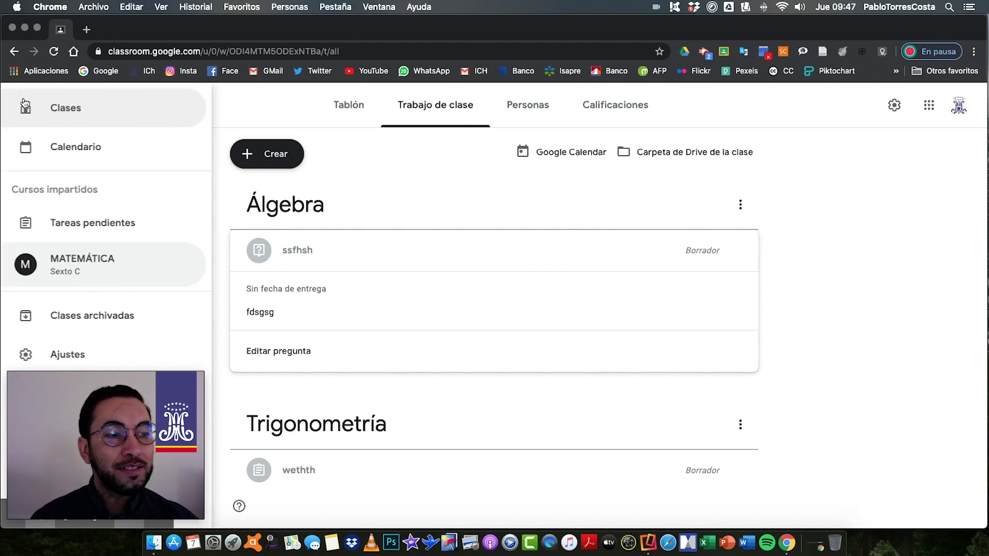
pyautogui.click(61, 146)
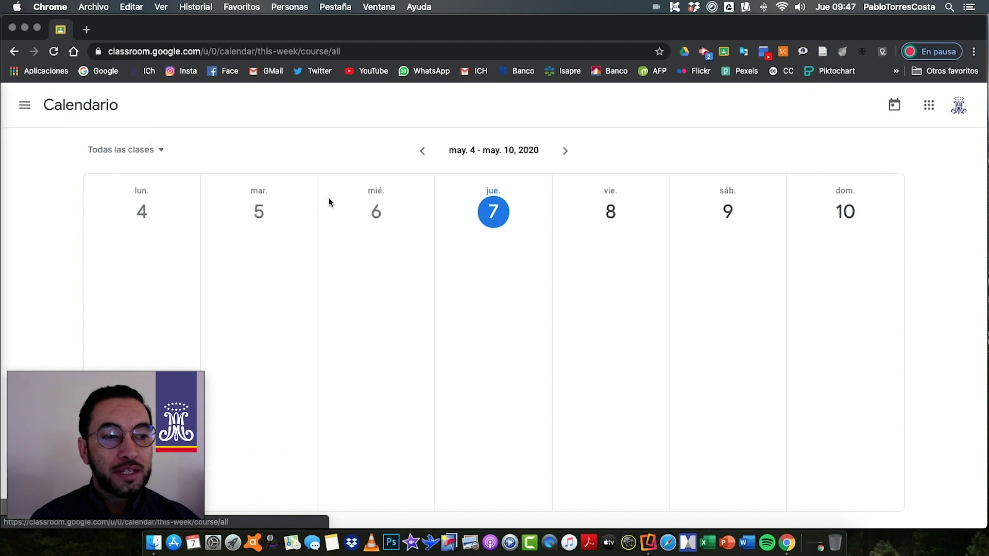
pyautogui.click(565, 150)
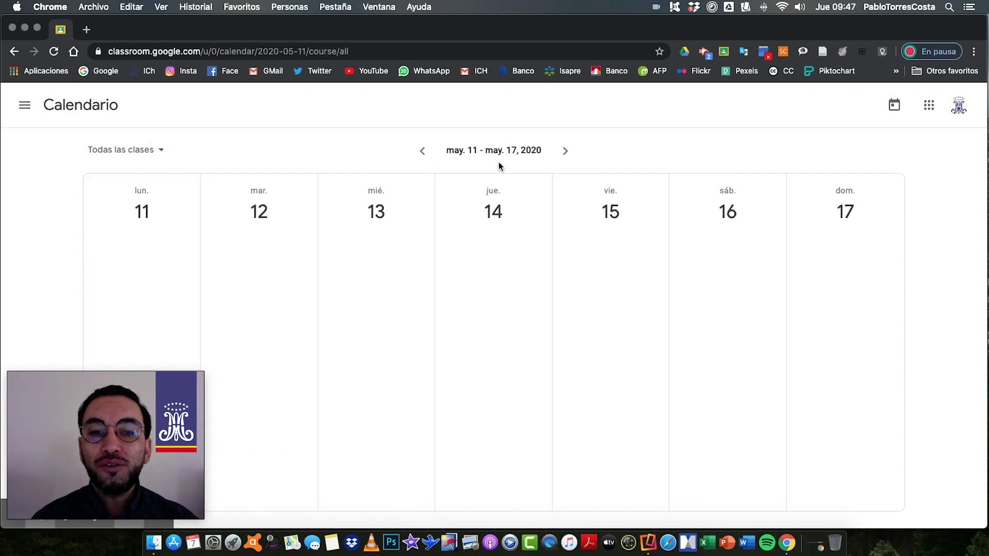
pyautogui.click(423, 151)
# Go back to the class overview and open the Tablón page of the MATEMÁTICA Sexto C class
pyautogui.click(25, 106)
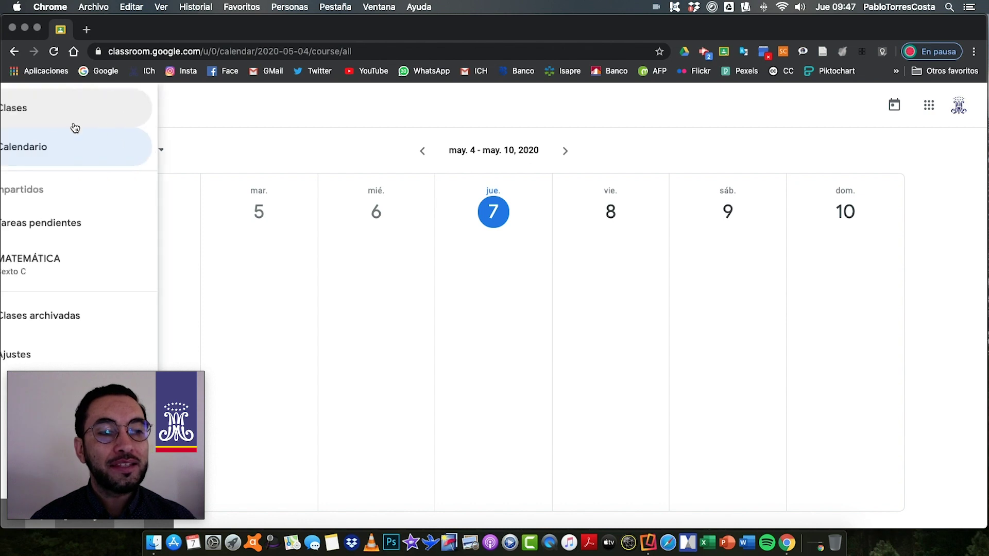
pyautogui.click(81, 108)
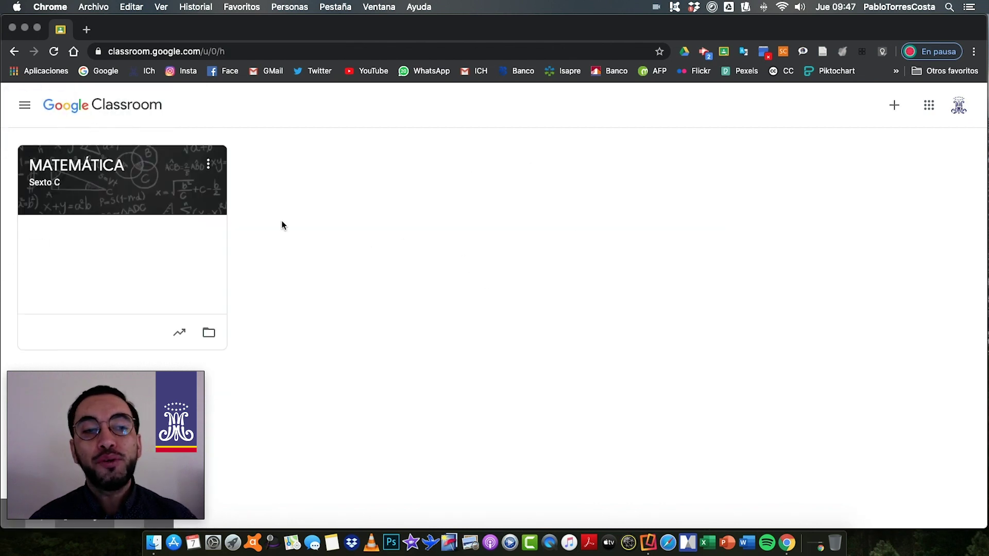
pyautogui.click(119, 165)
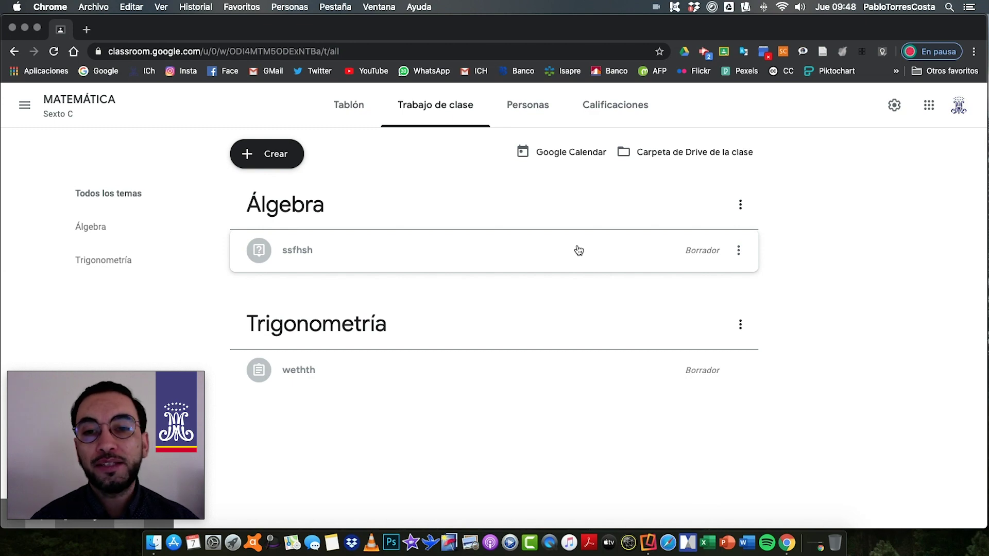
pyautogui.click(344, 105)
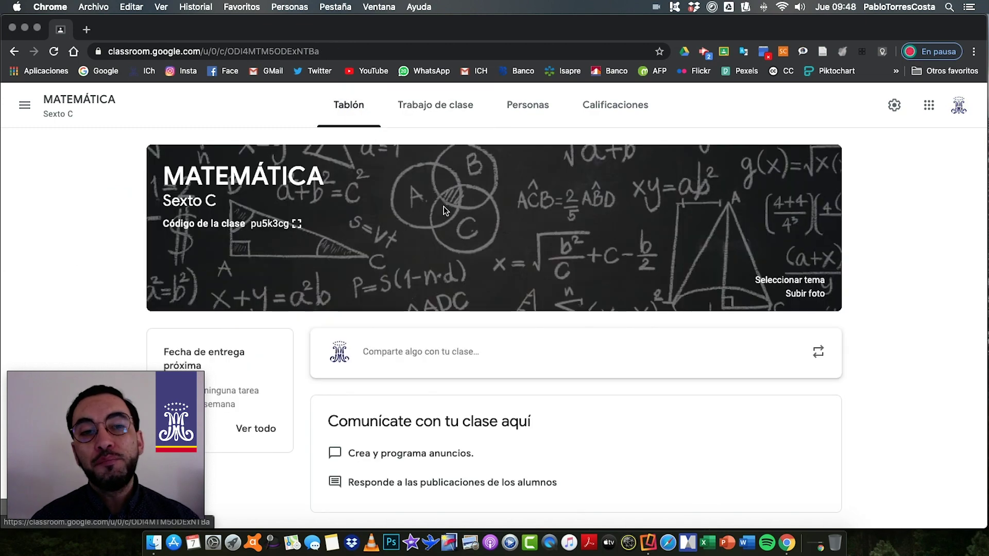